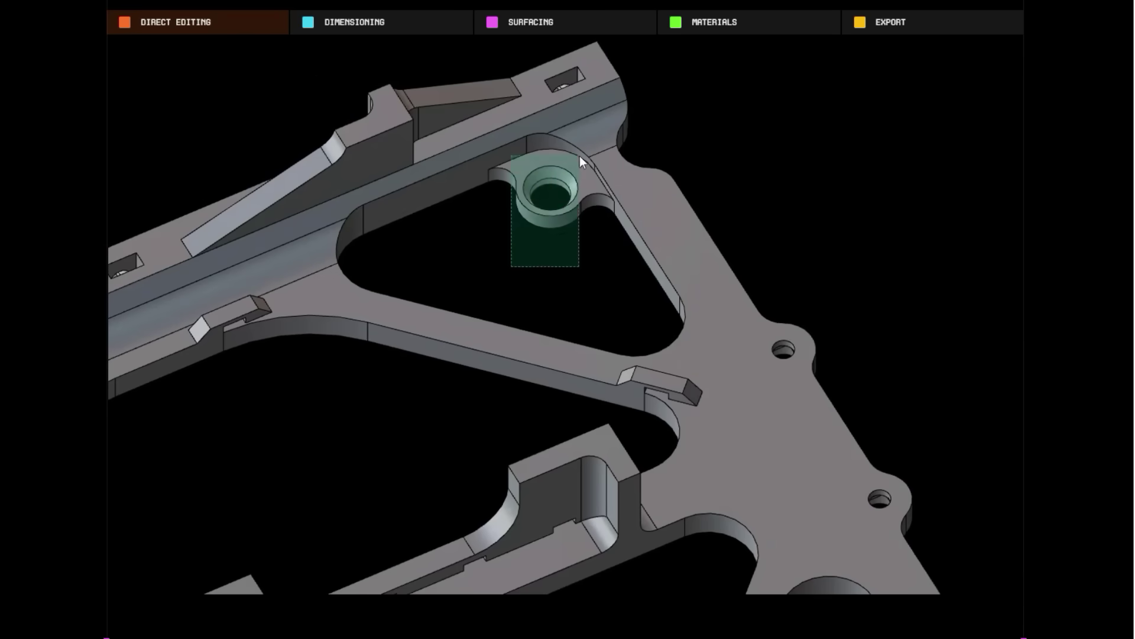
- Select the rounded rectangle region Rectangle.001 and start extruding it
click(581, 158)
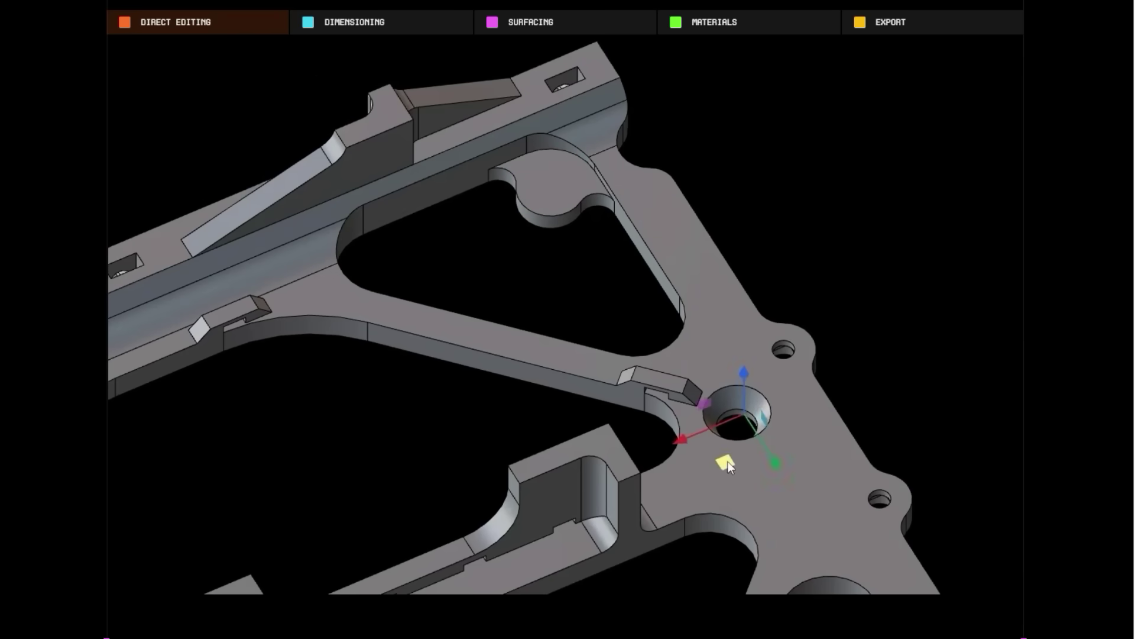
key(Escape)
drag(560, 367, 735, 157)
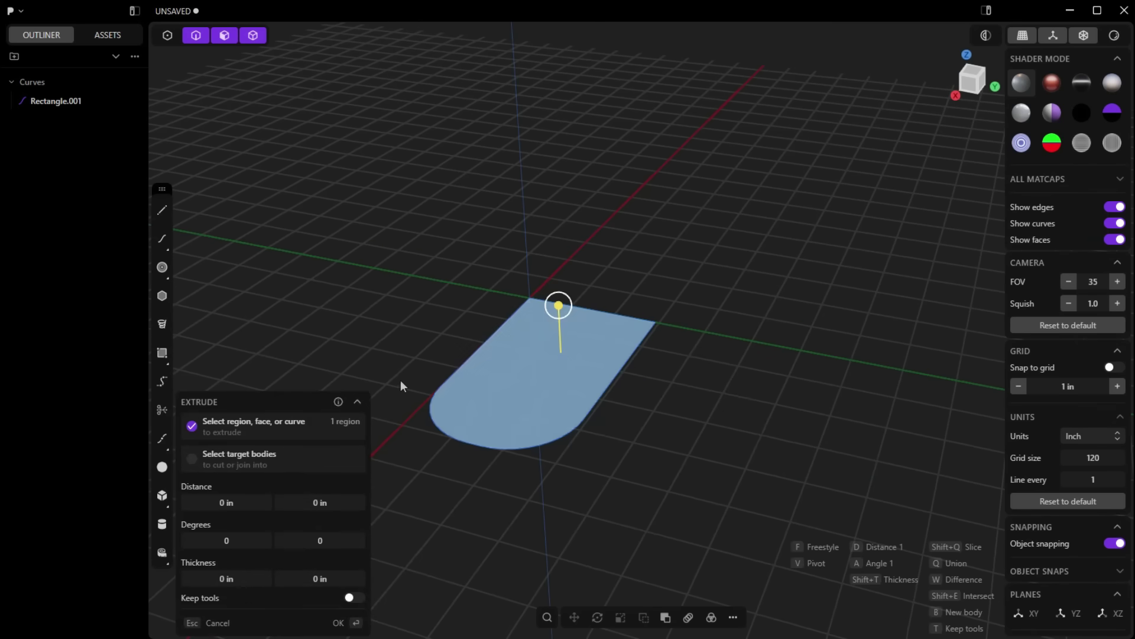
- Extrude the rounded rectangle upward into the solid block Extruded.001
drag(560, 306, 484, 209)
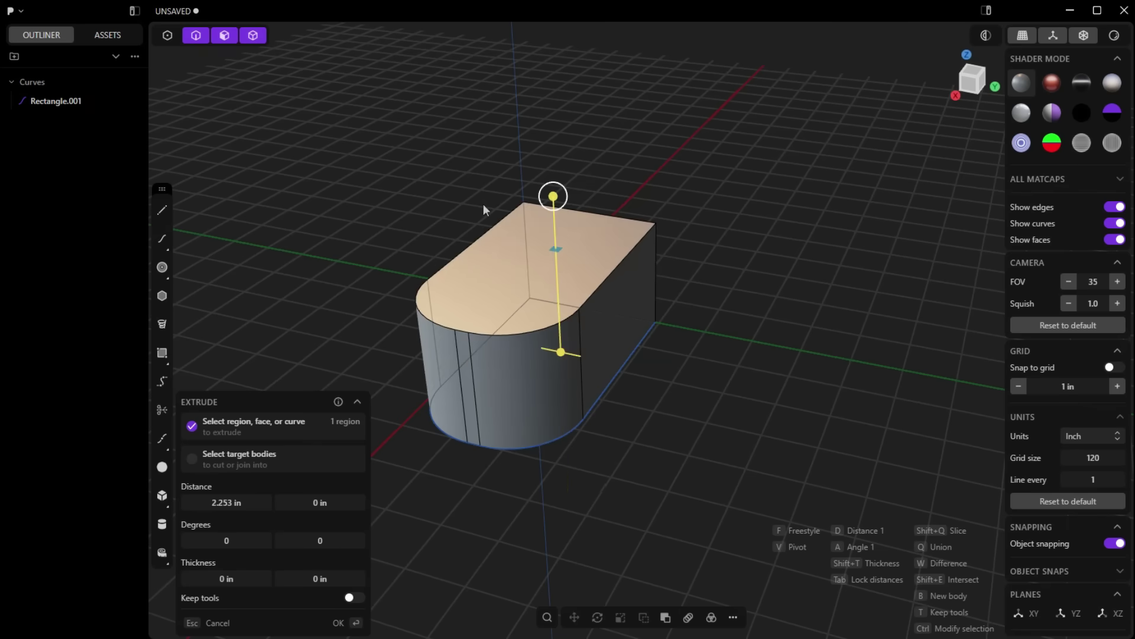
click(338, 623)
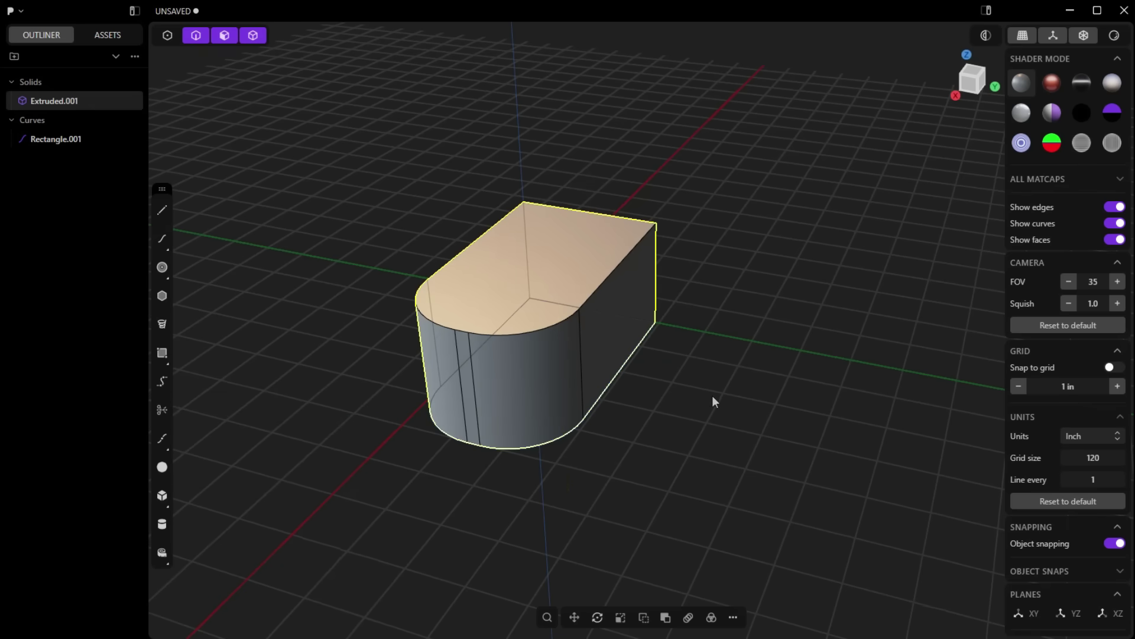
middle_drag(712, 395, 831, 381)
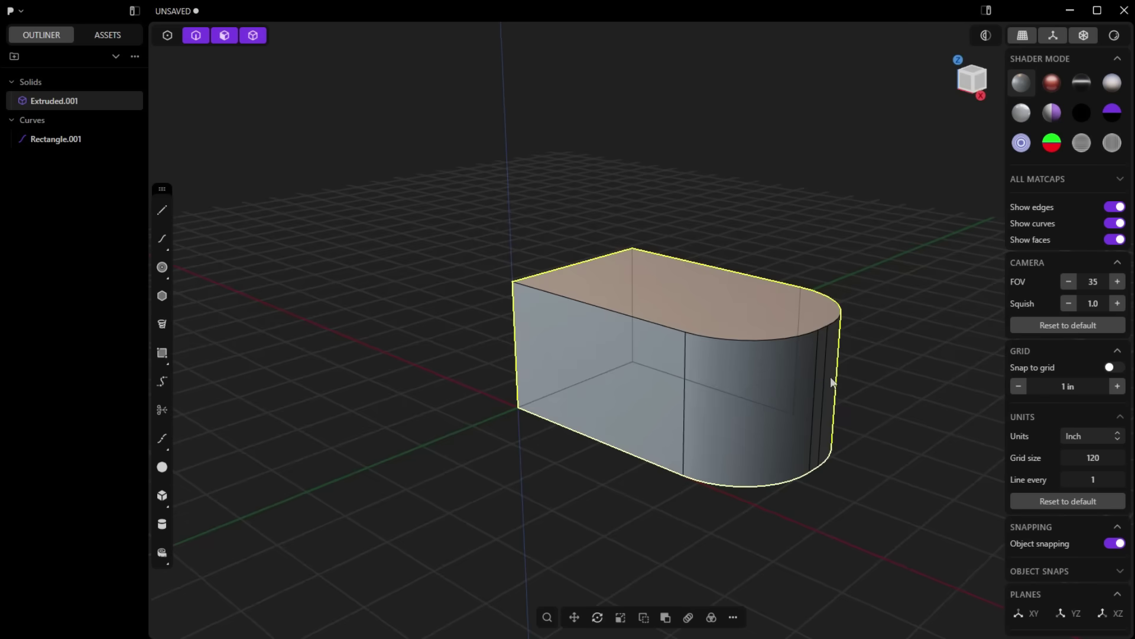
- Push the block's top face up slightly to adjust its height
click(702, 300)
key(e)
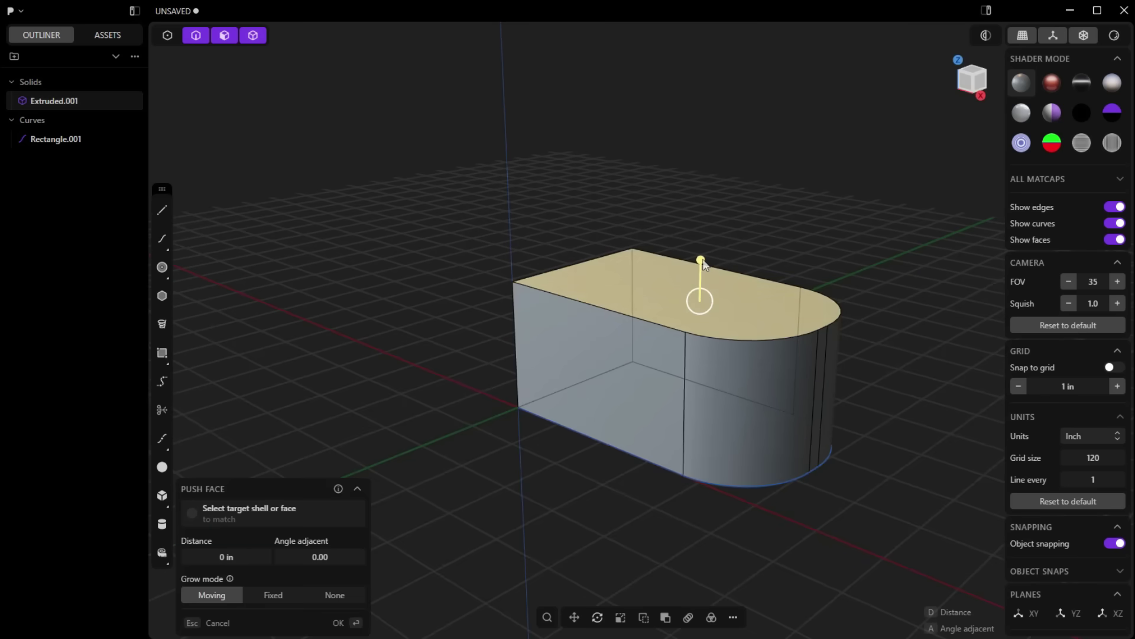
drag(707, 265, 718, 308)
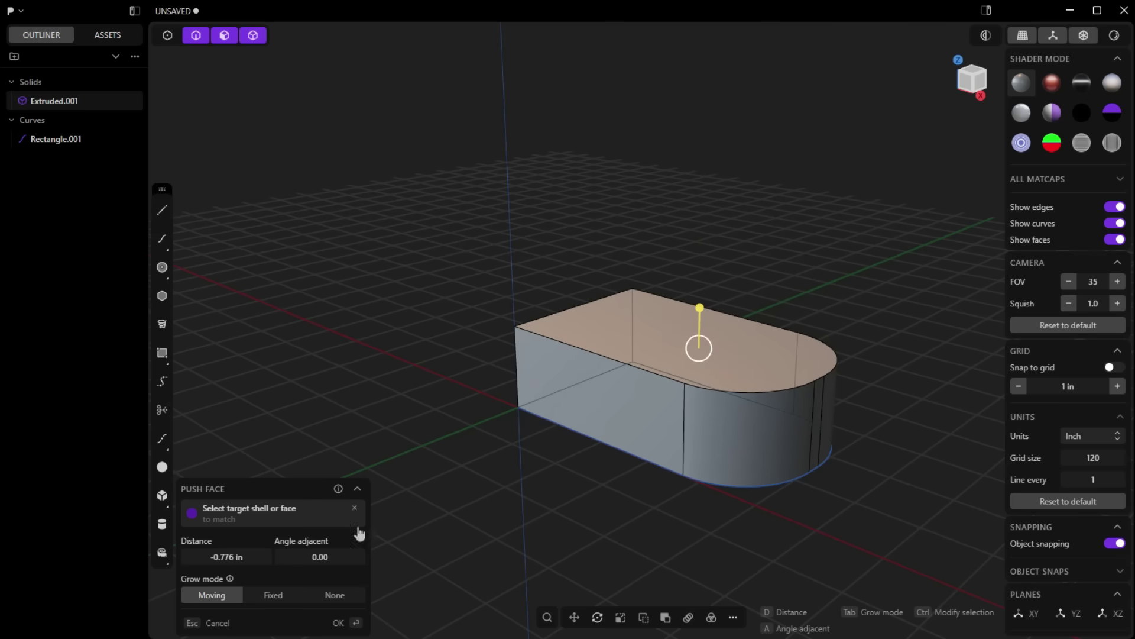
click(334, 624)
middle_drag(537, 353, 399, 344)
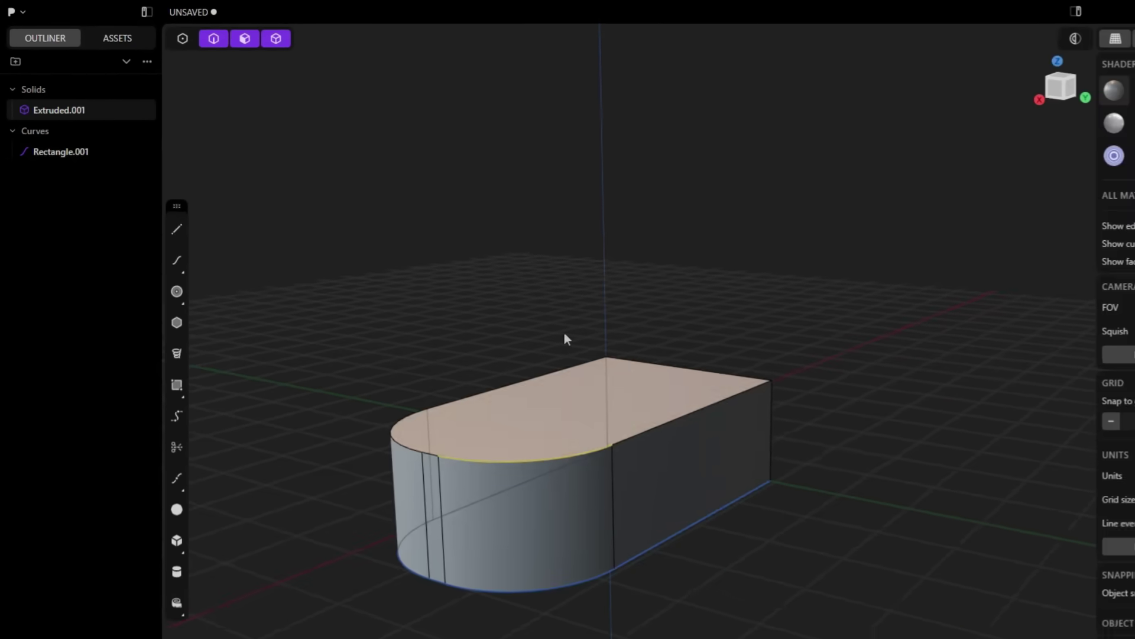
scroll(508, 225, down, 5)
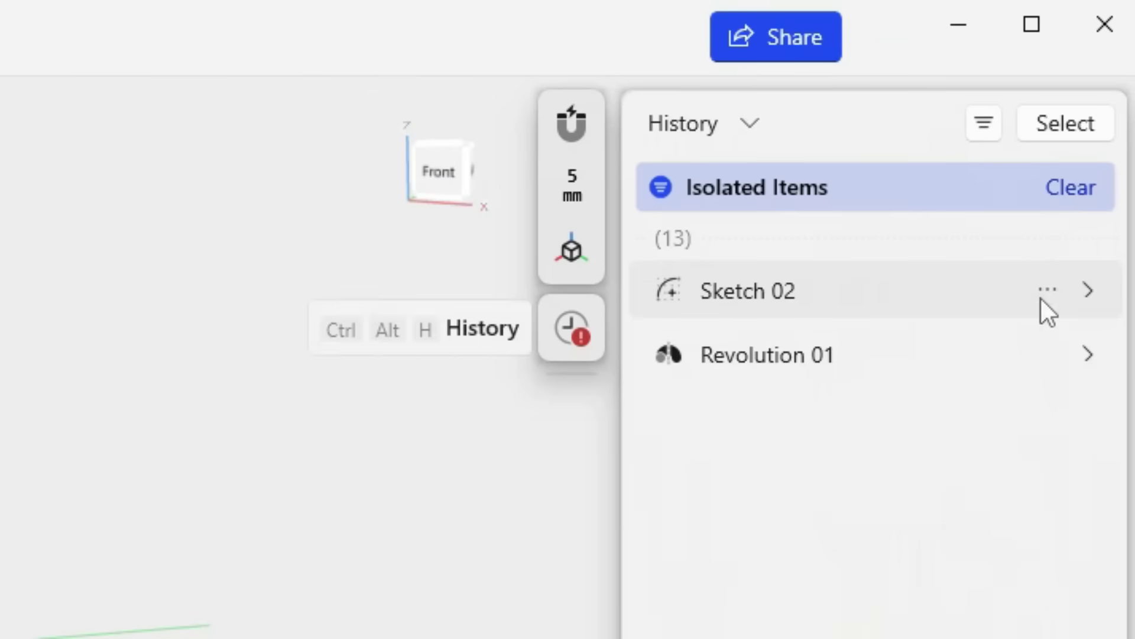
click(776, 281)
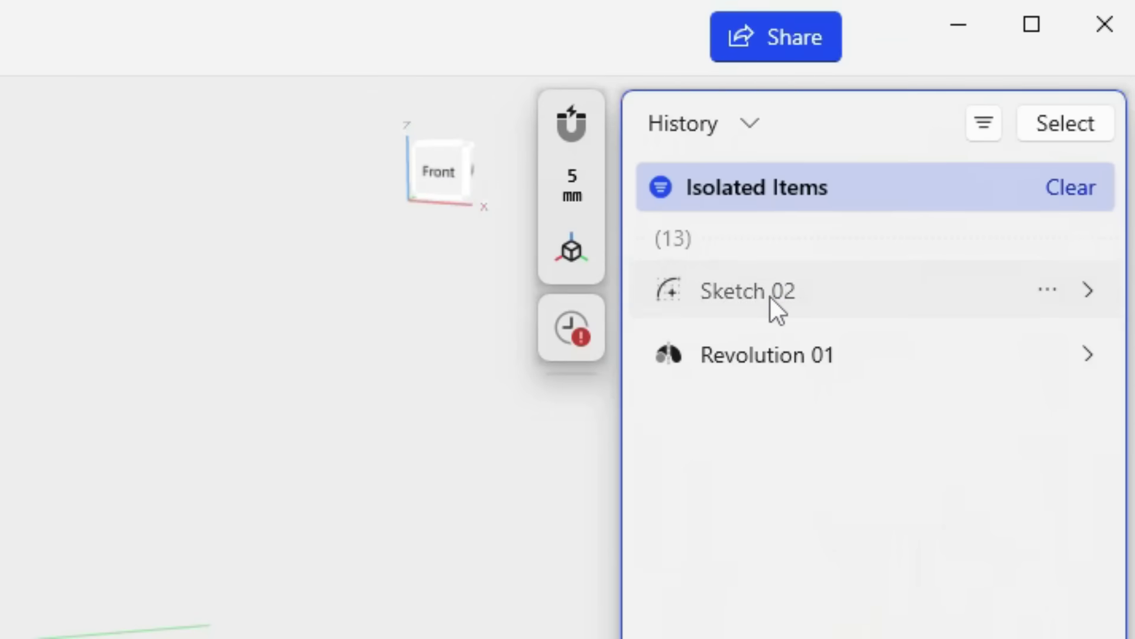
click(1087, 293)
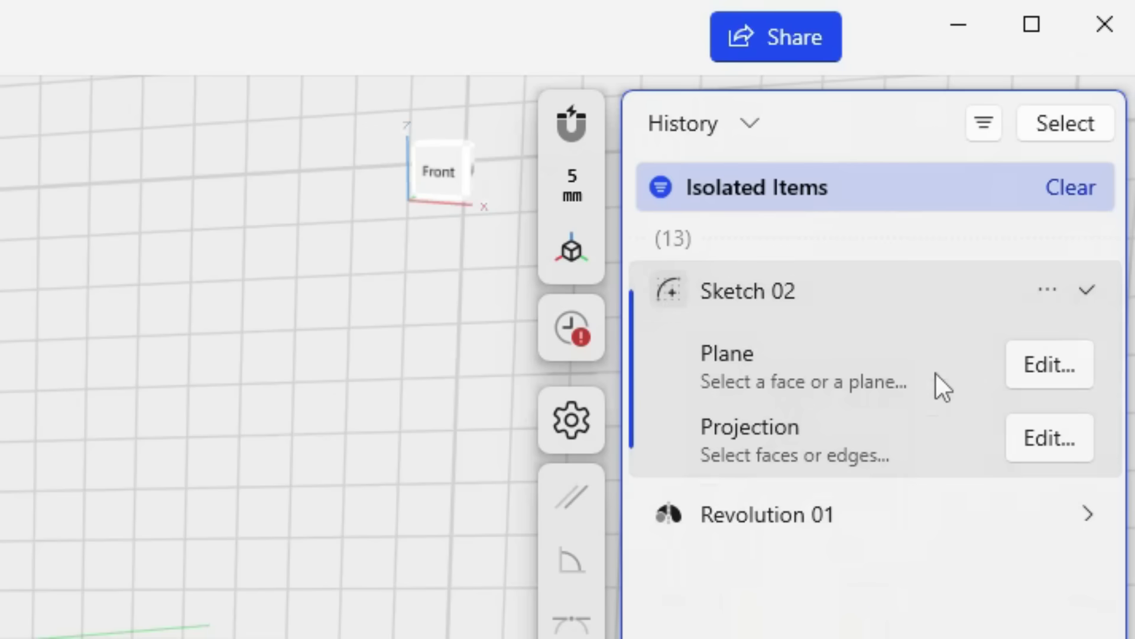
click(1029, 371)
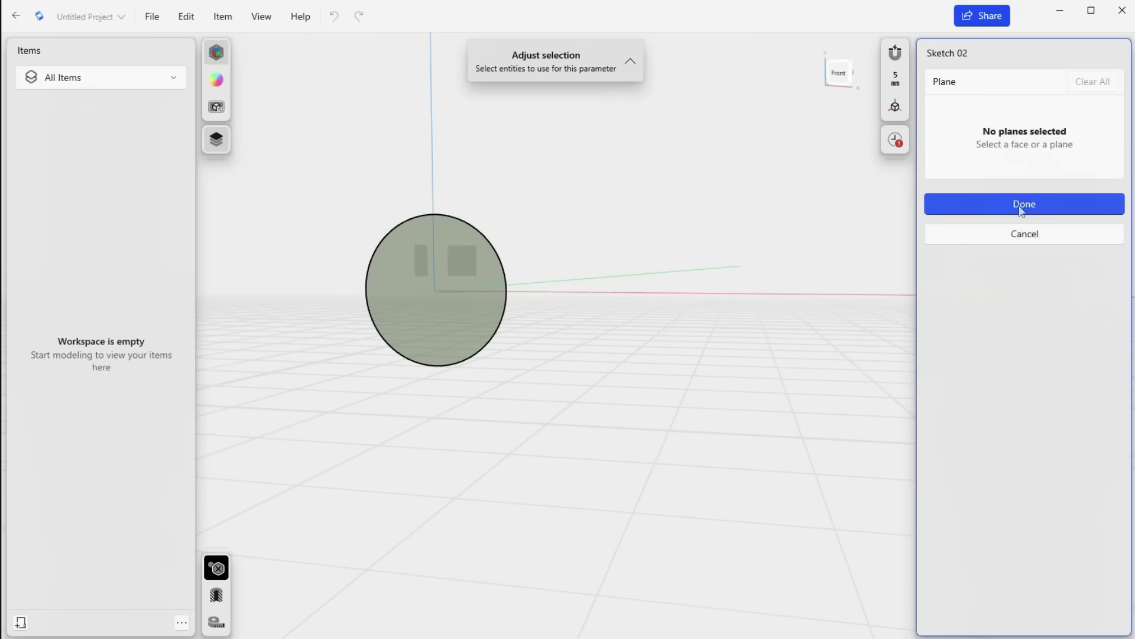
click(1020, 205)
right_drag(615, 258, 556, 336)
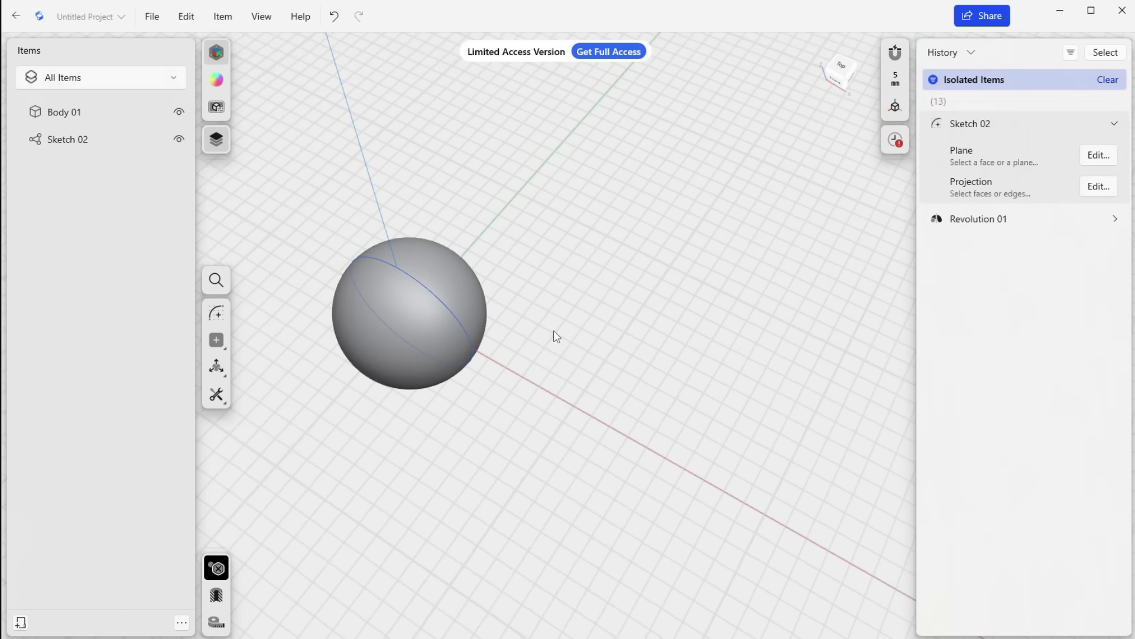
middle_drag(464, 411, 578, 408)
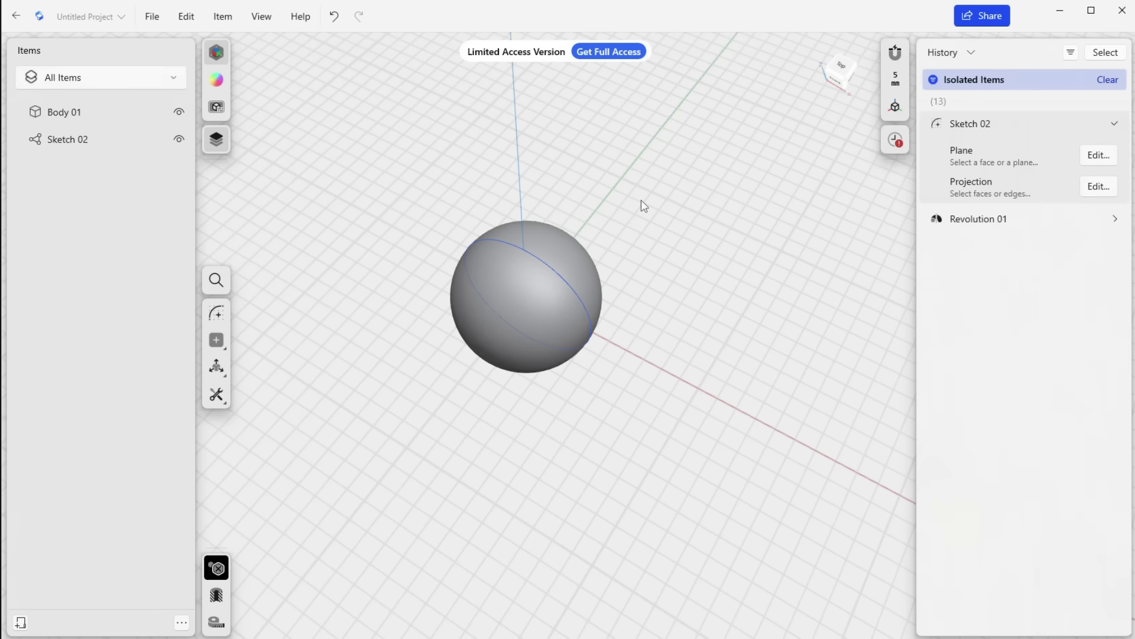
click(1115, 123)
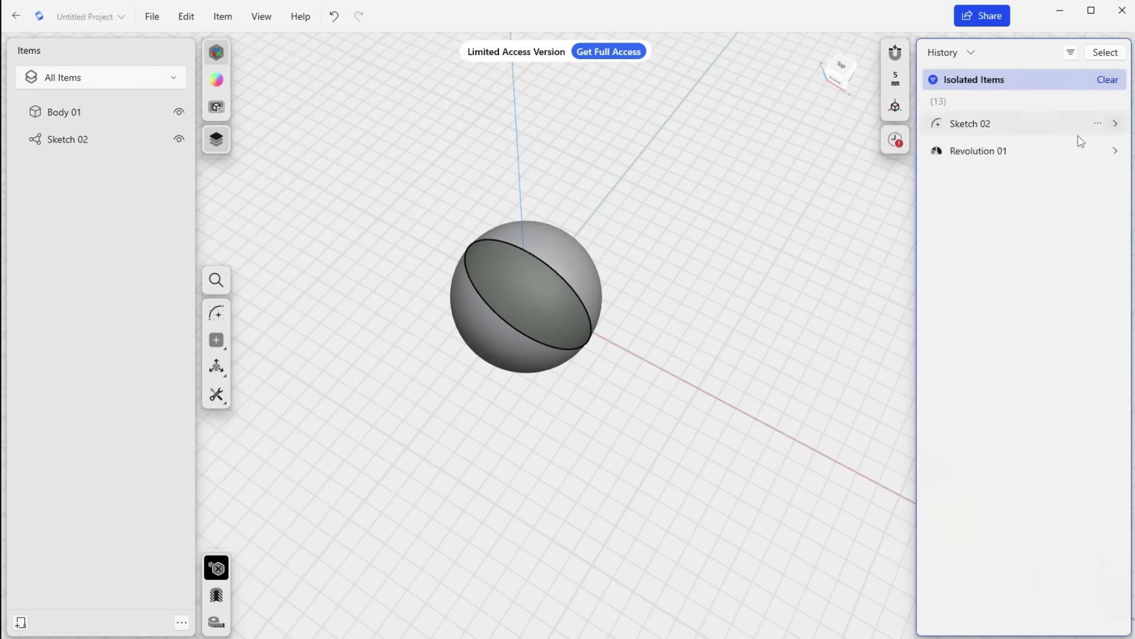
right_drag(655, 284, 674, 245)
middle_drag(673, 245, 673, 275)
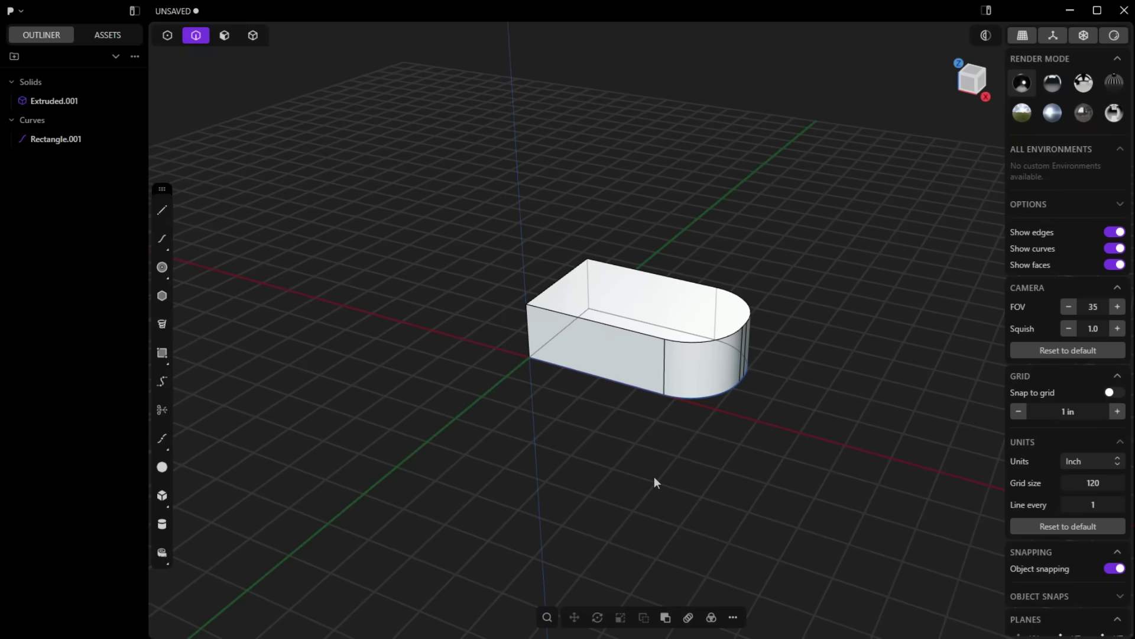
- Fillet the block's curved top edge at 5.81 in; it fails because the blend is too large
middle_drag(654, 482, 630, 477)
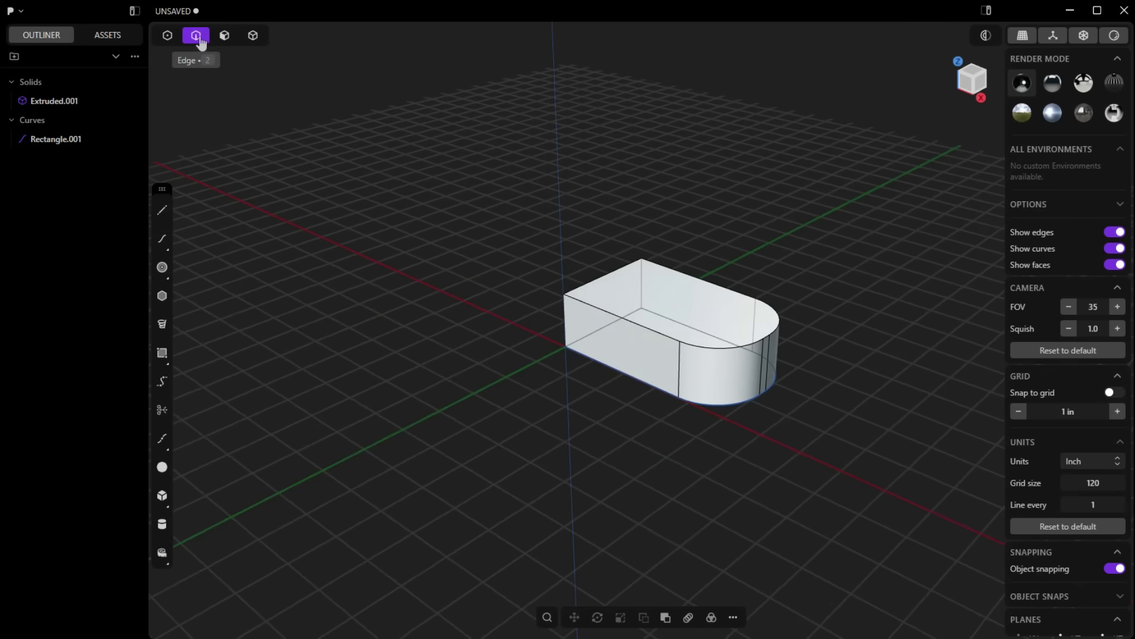
click(719, 348)
key(f)
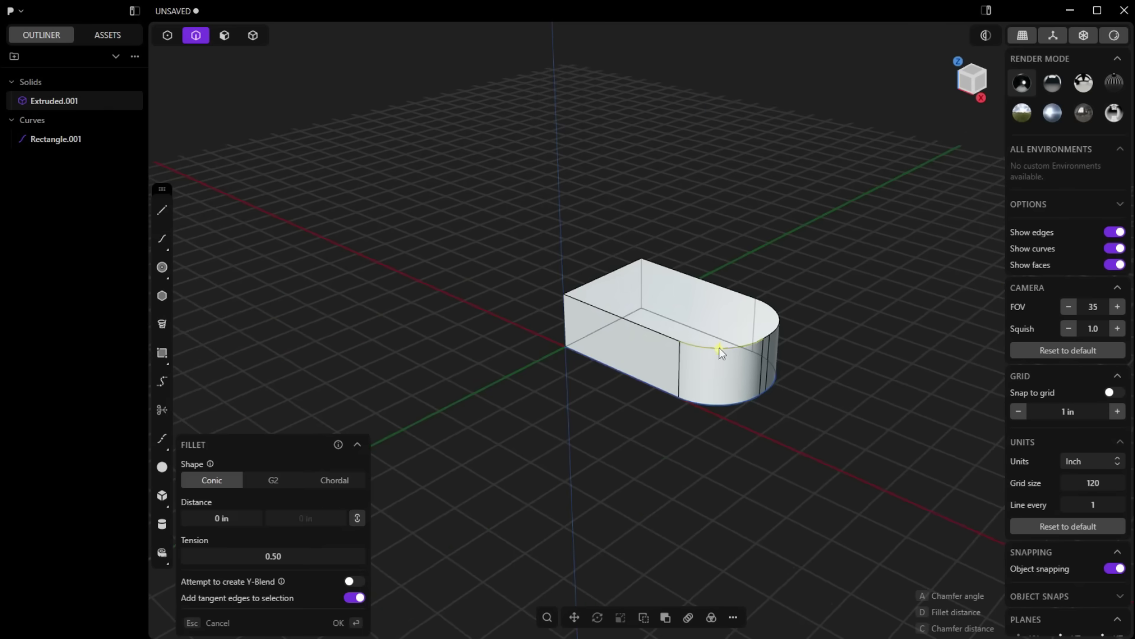
drag(719, 346, 758, 256)
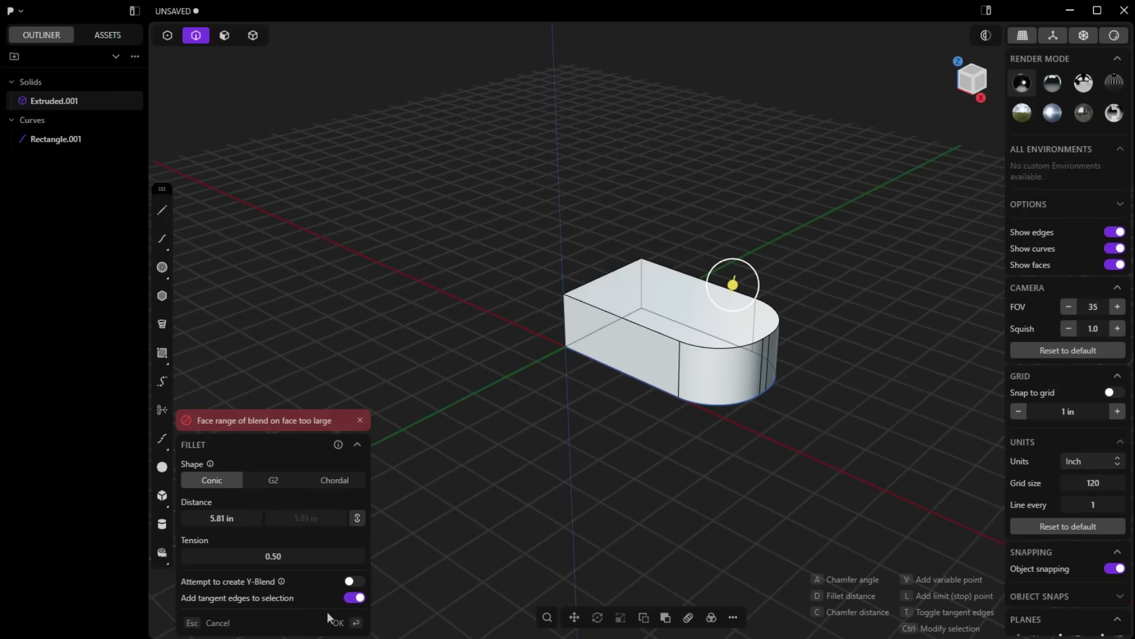
click(336, 622)
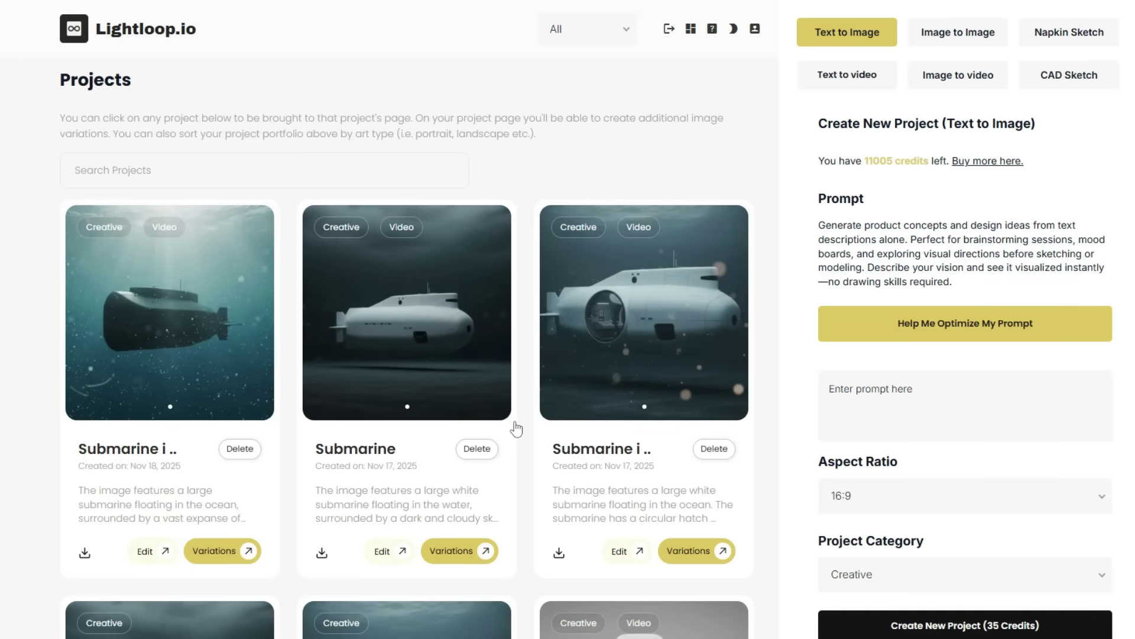
- Browse down the Projects gallery and open the Submarine in water project
scroll(516, 428, down, 10)
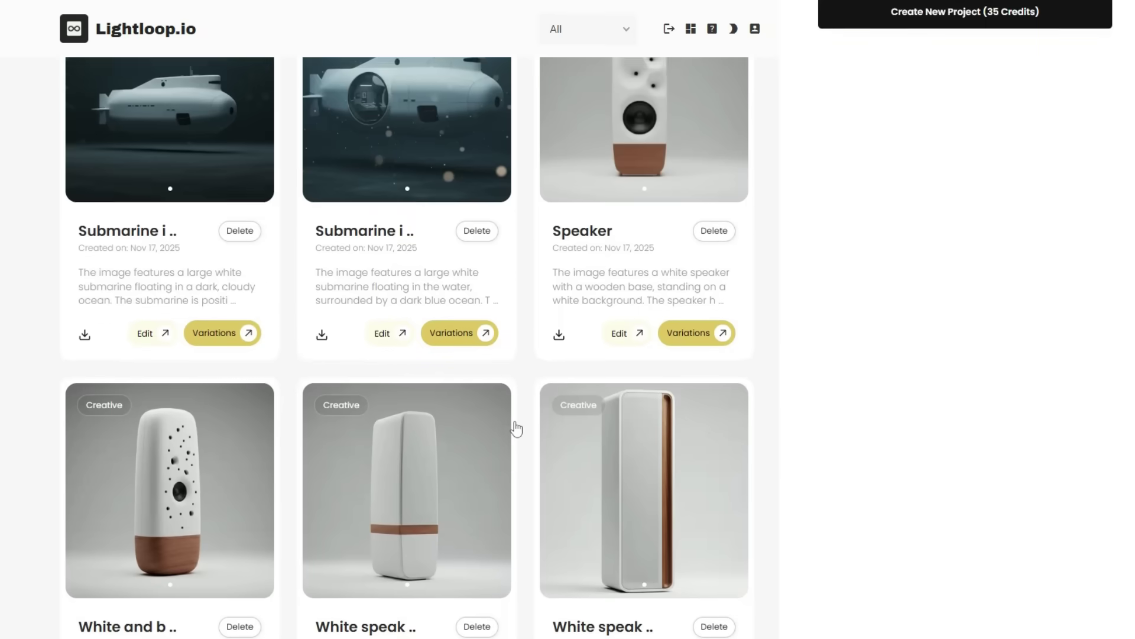
scroll(516, 428, down, 4)
scroll(516, 429, down, 10)
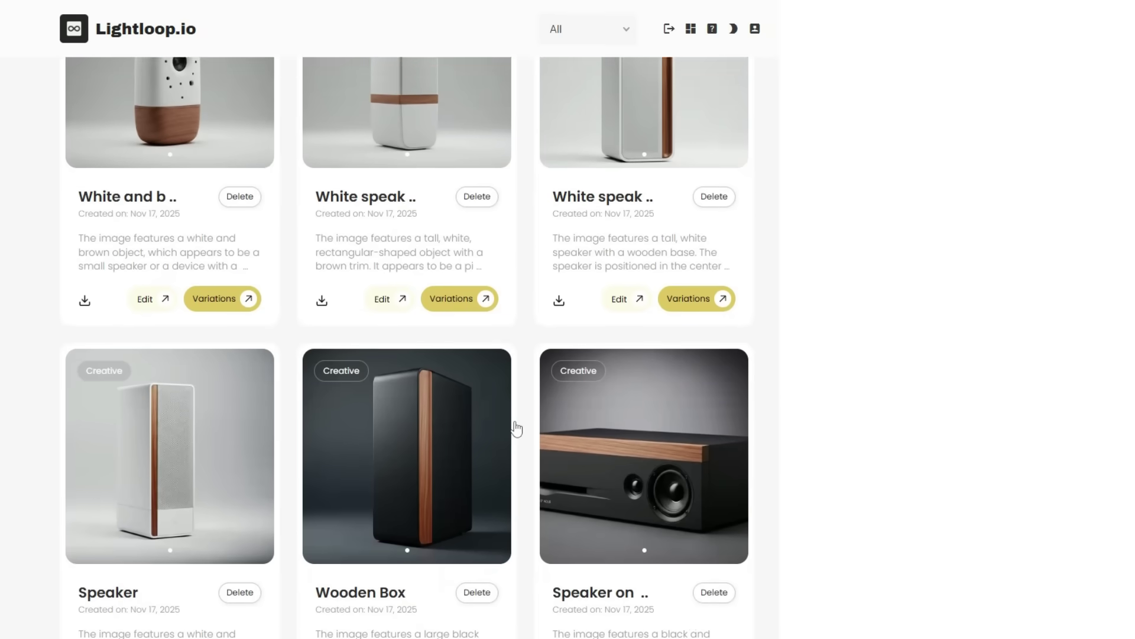
scroll(516, 428, down, 2)
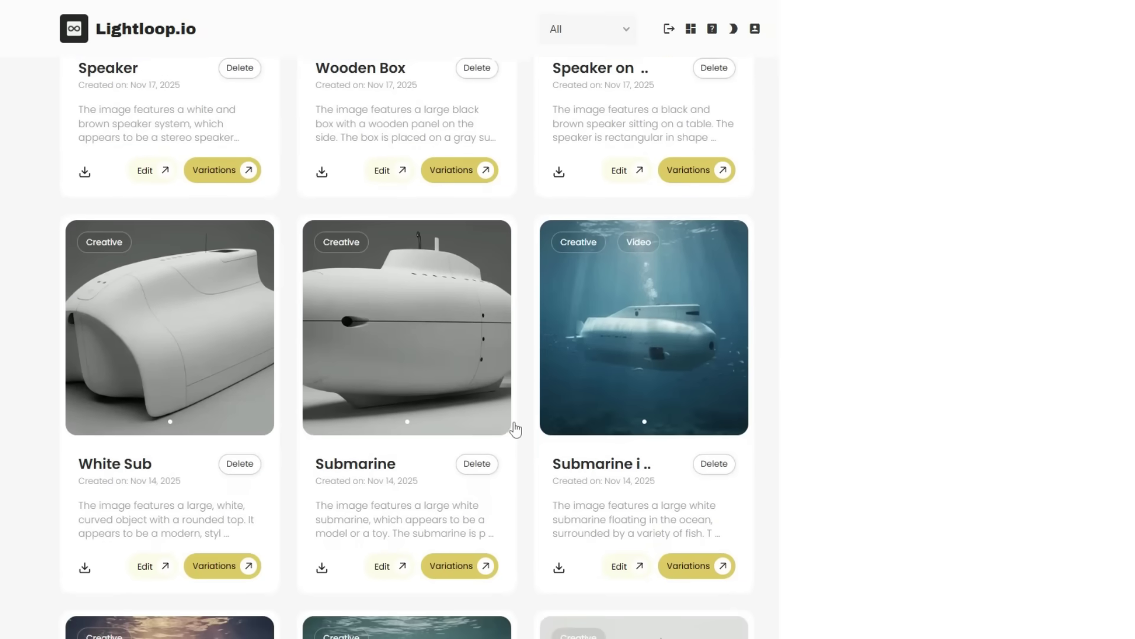
scroll(516, 428, down, 1)
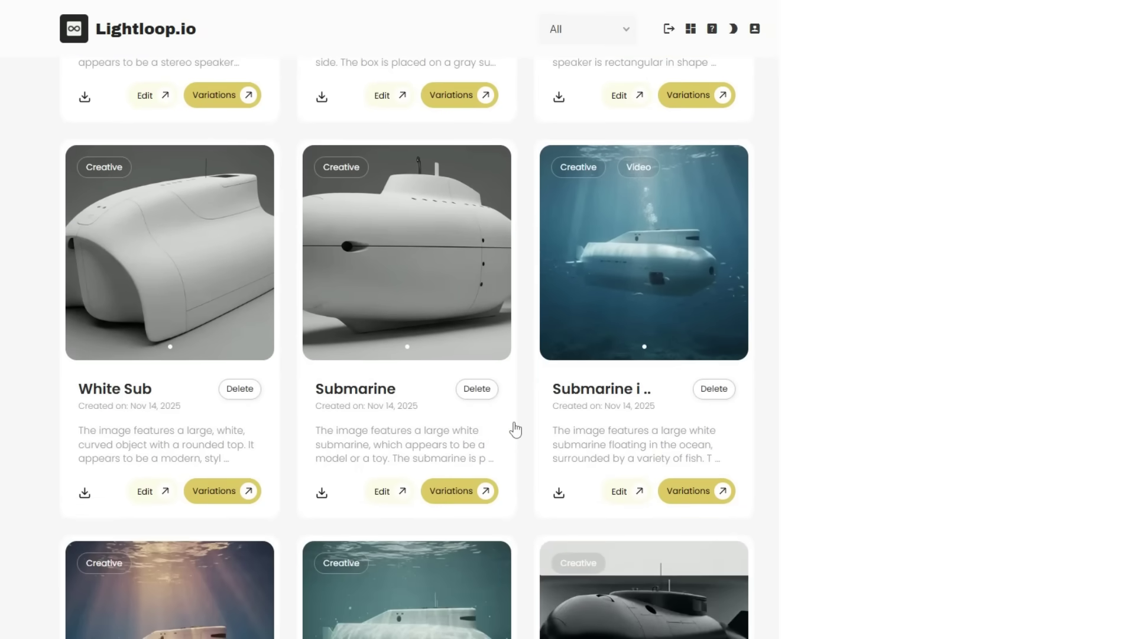
scroll(516, 429, up, 1)
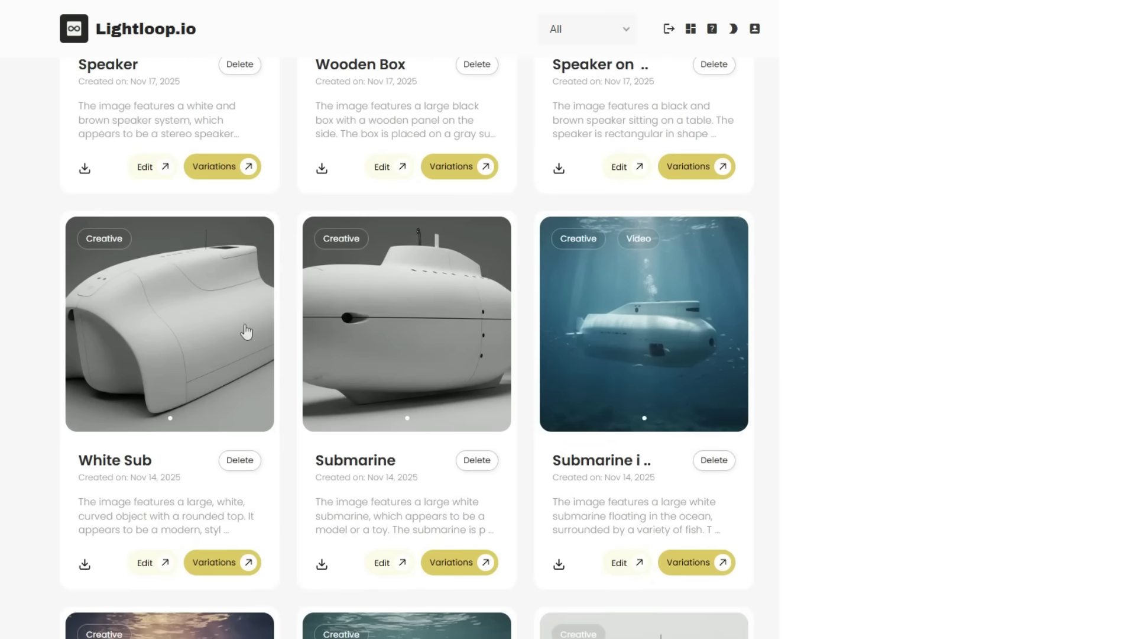
click(621, 568)
- Play the submarine project's video preview, then close the project details
click(780, 75)
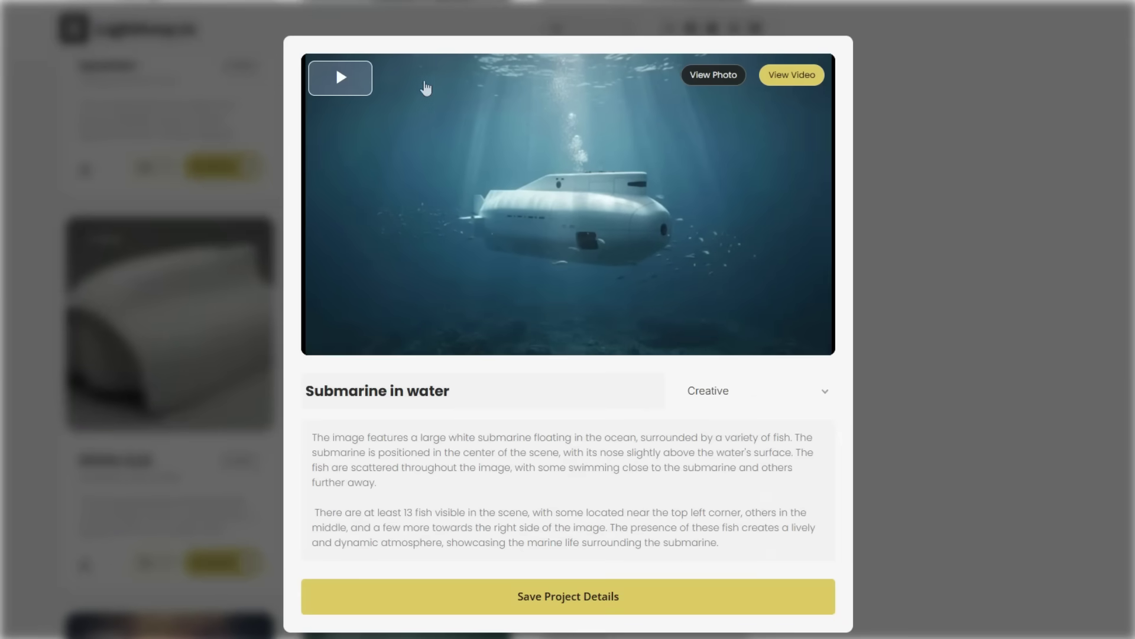
click(343, 80)
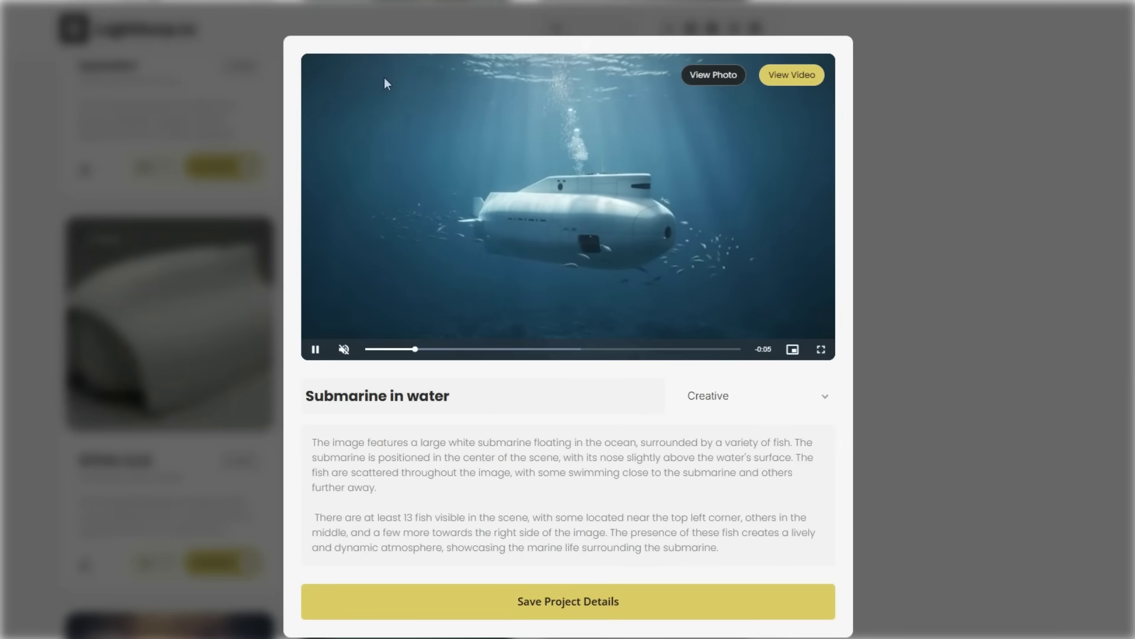
click(884, 330)
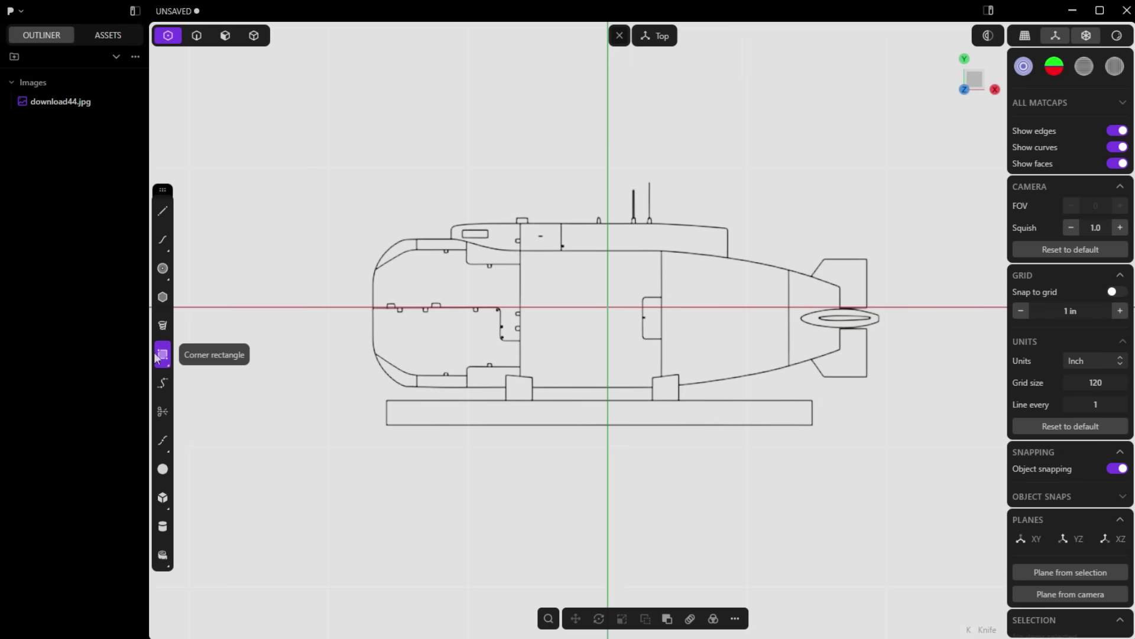
- Outline the submarine hull with a rectangle, split its top edge and lower the rear corner
click(369, 240)
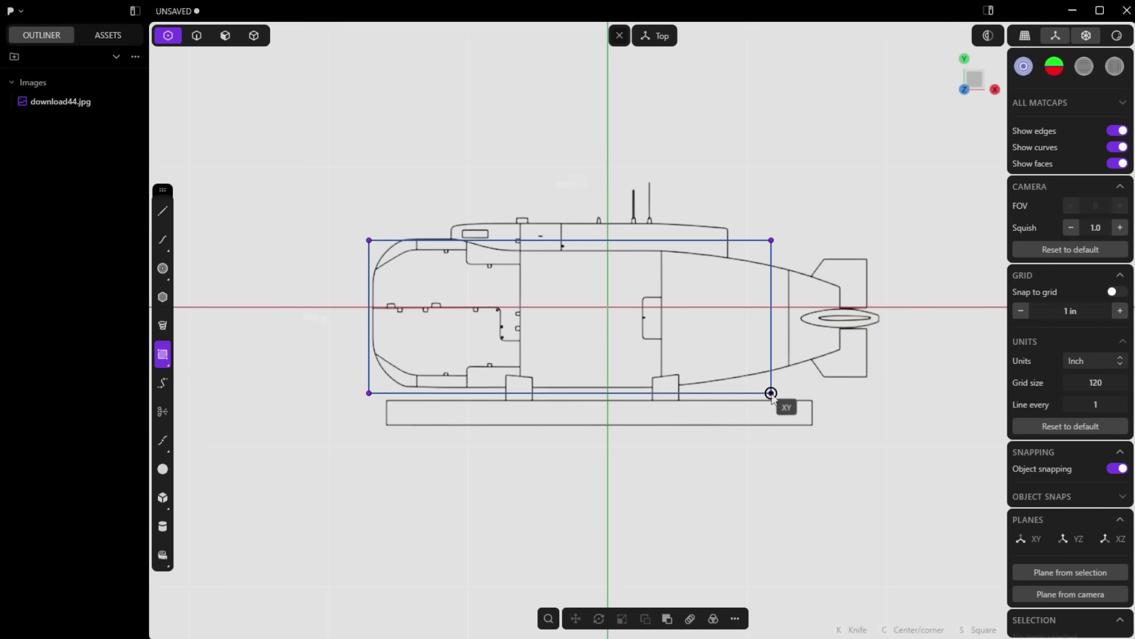
click(840, 384)
right_click(720, 383)
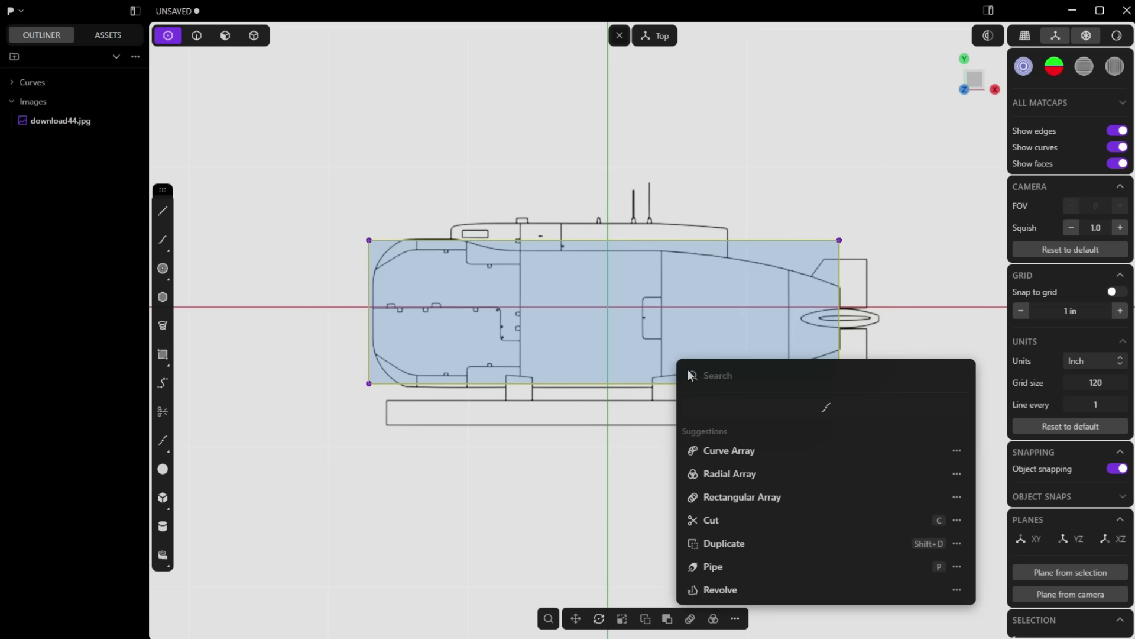
text(spli)
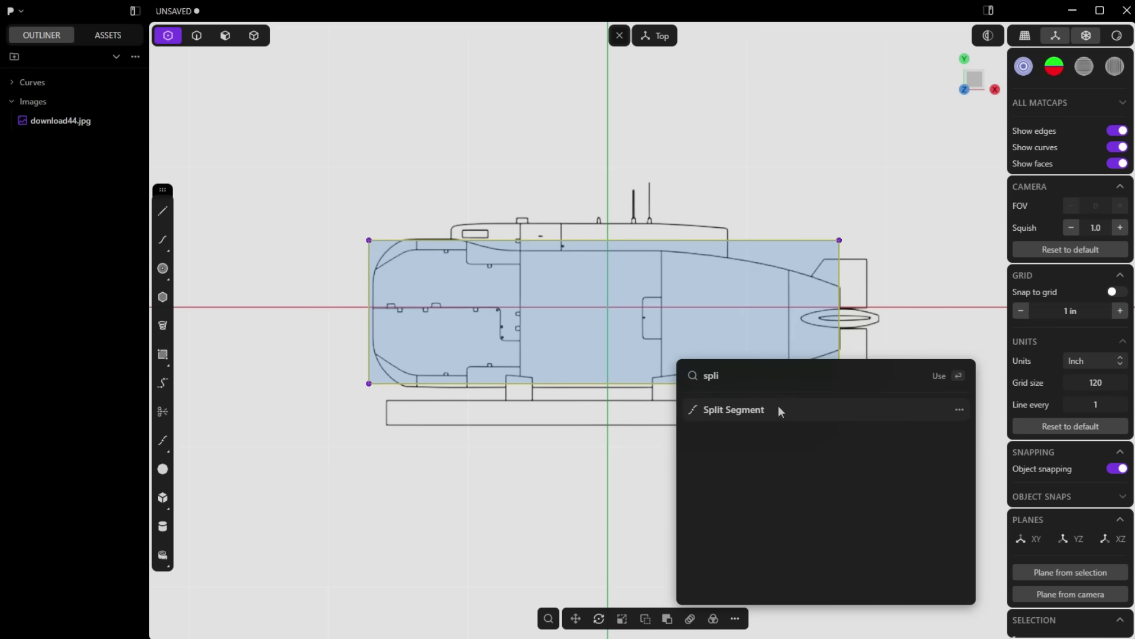
click(779, 408)
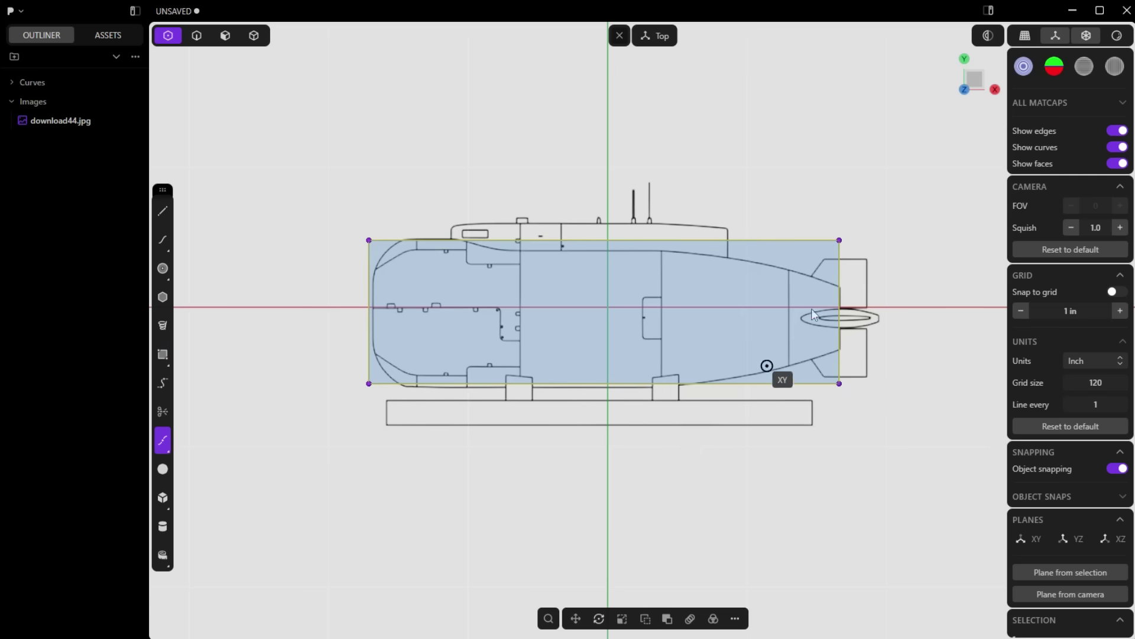
click(662, 241)
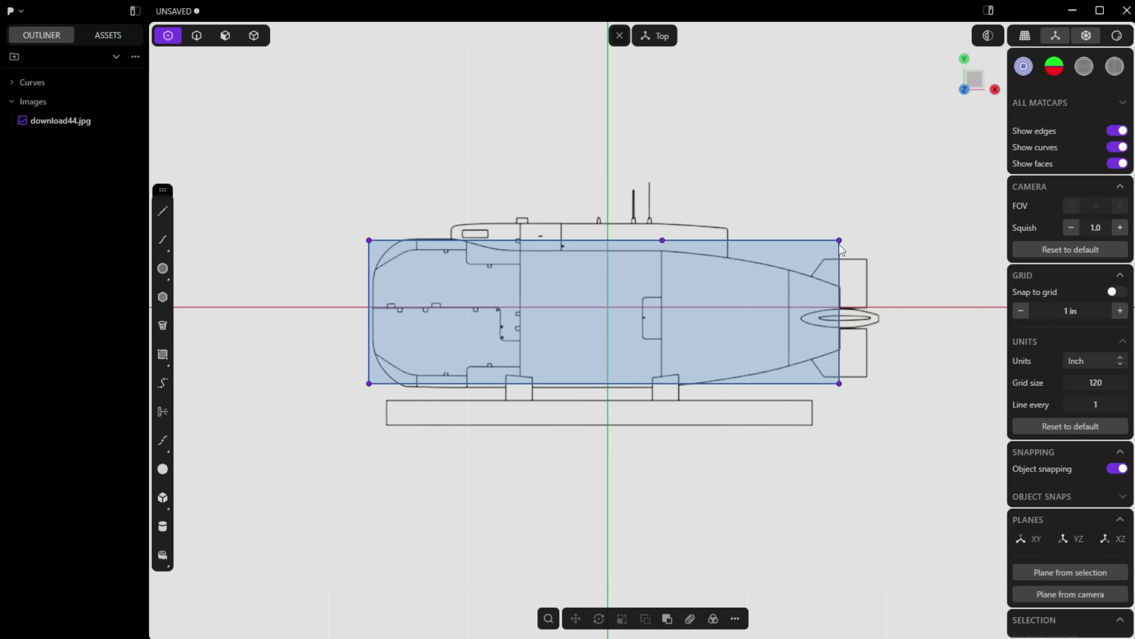
drag(839, 241, 840, 288)
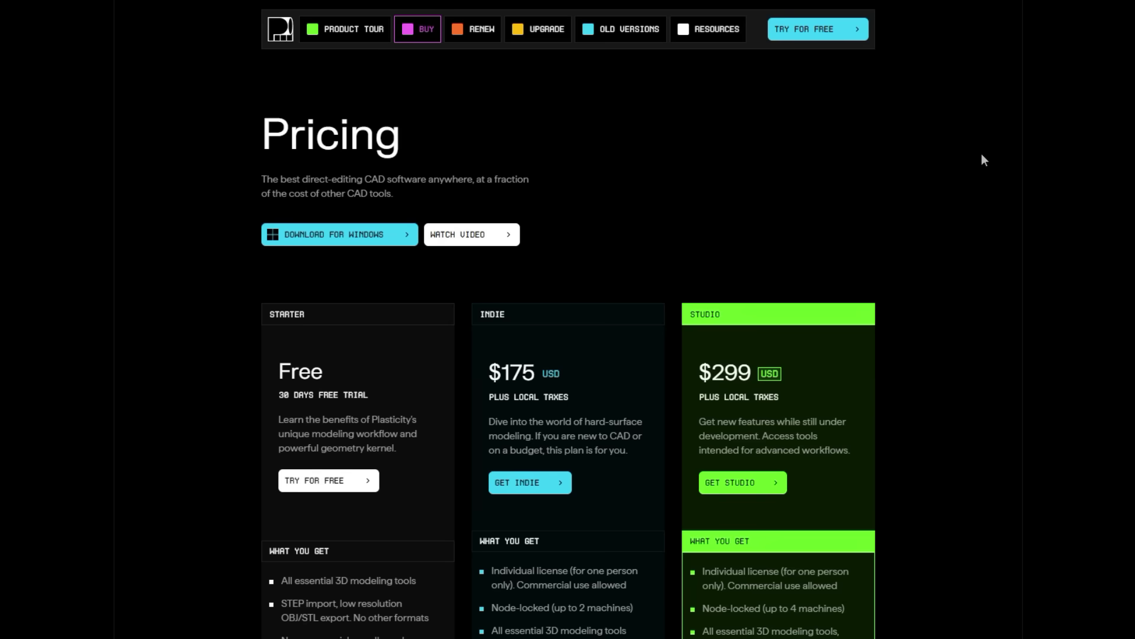
- Scroll the Plasticity pricing page to the Indie and Studio feature lists
scroll(982, 155, down, 3)
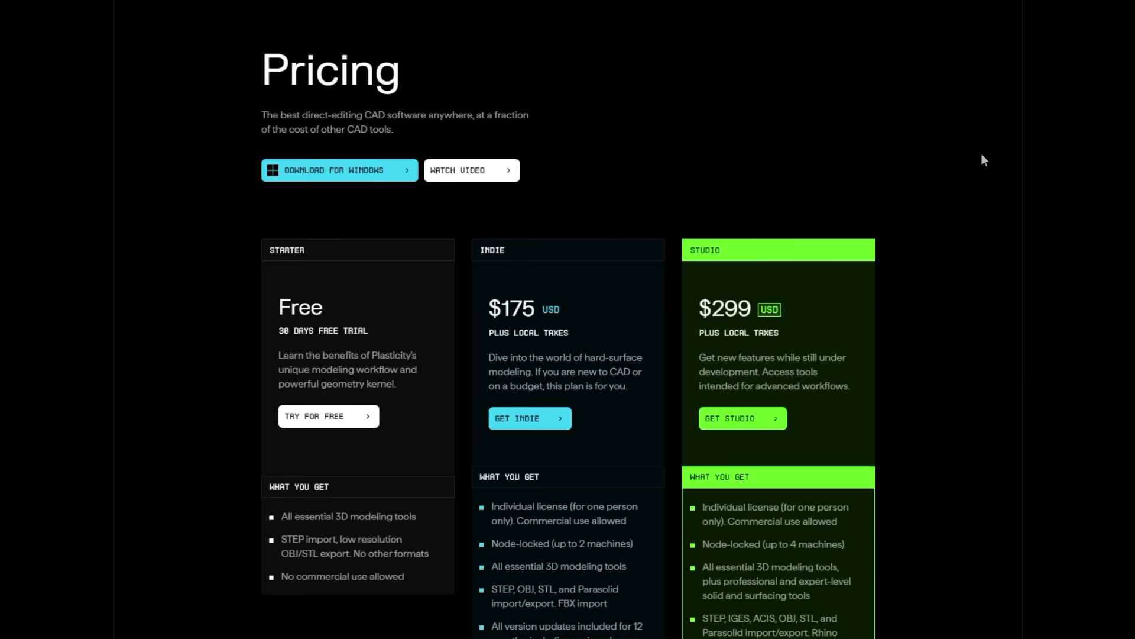
scroll(982, 155, down, 1)
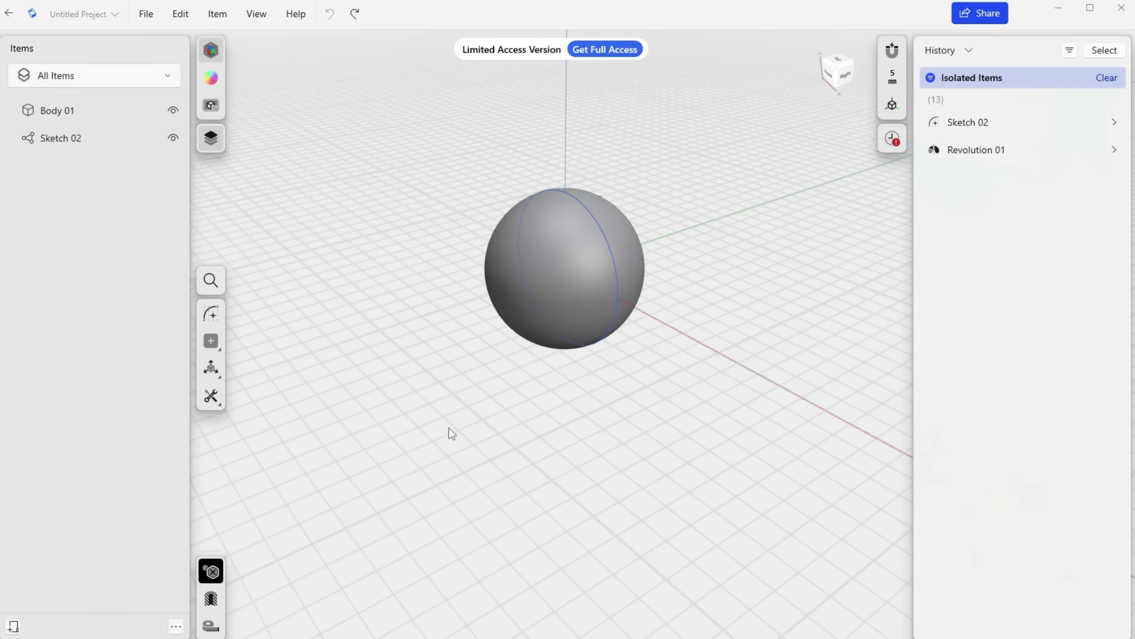
middle_drag(434, 294, 490, 307)
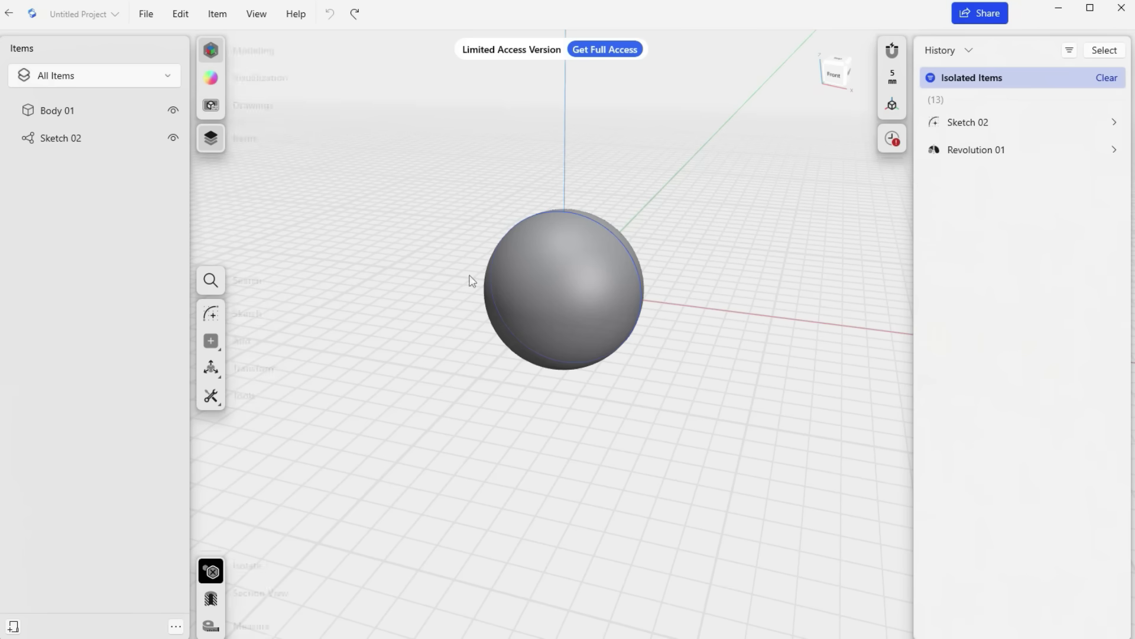
scroll(462, 364, up, 2)
middle_drag(445, 363, 451, 377)
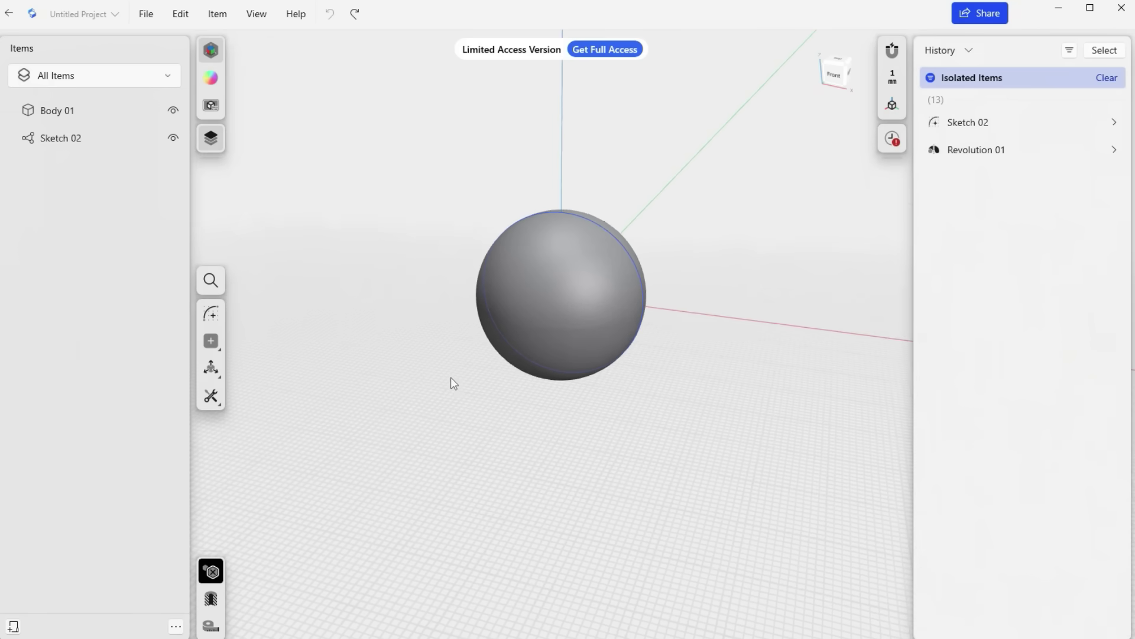
right_drag(451, 366, 398, 330)
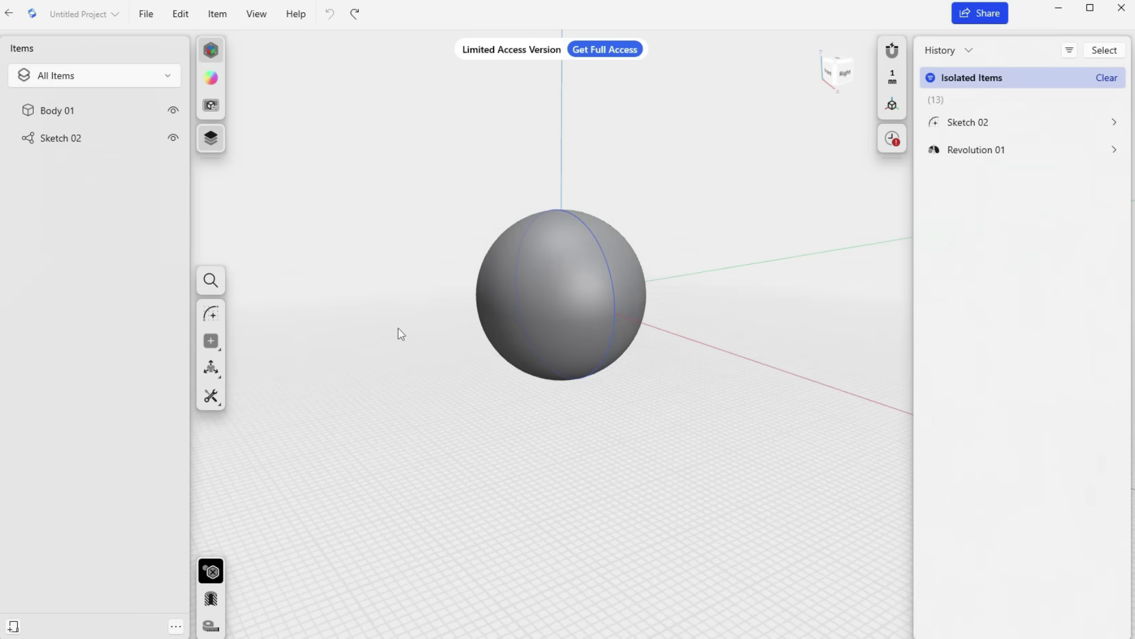
scroll(399, 328, down, 2)
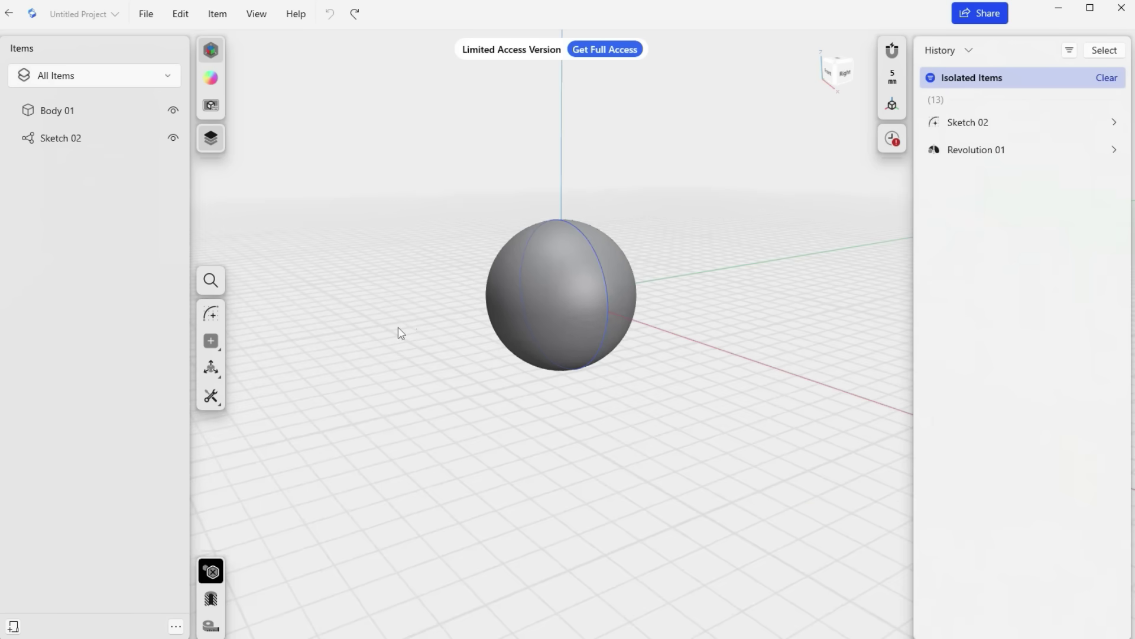
click(522, 301)
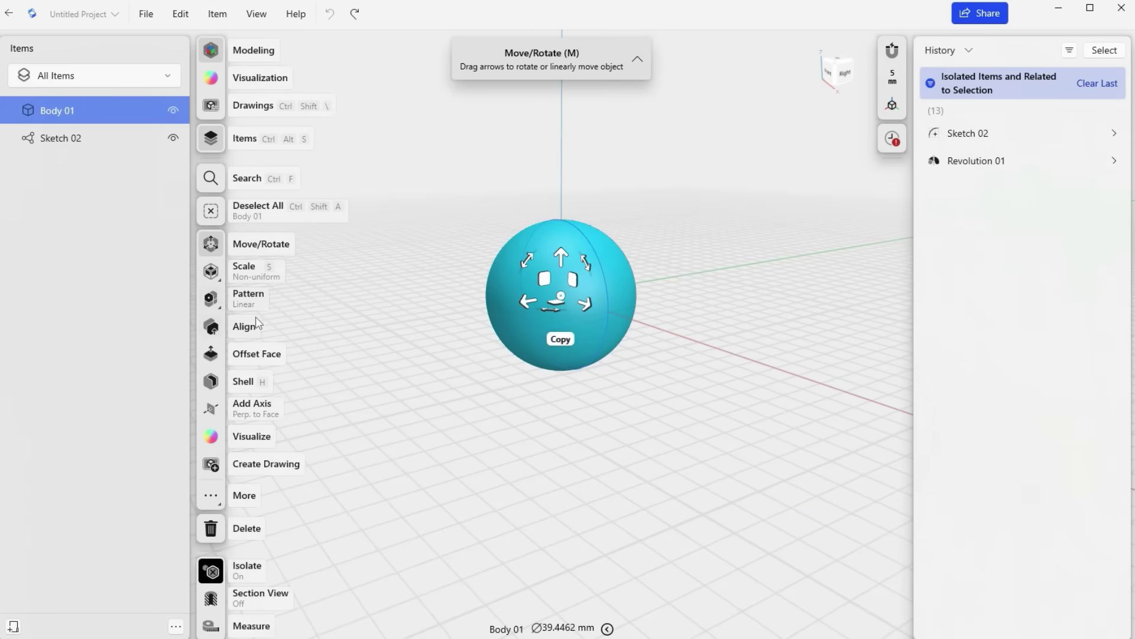
click(254, 269)
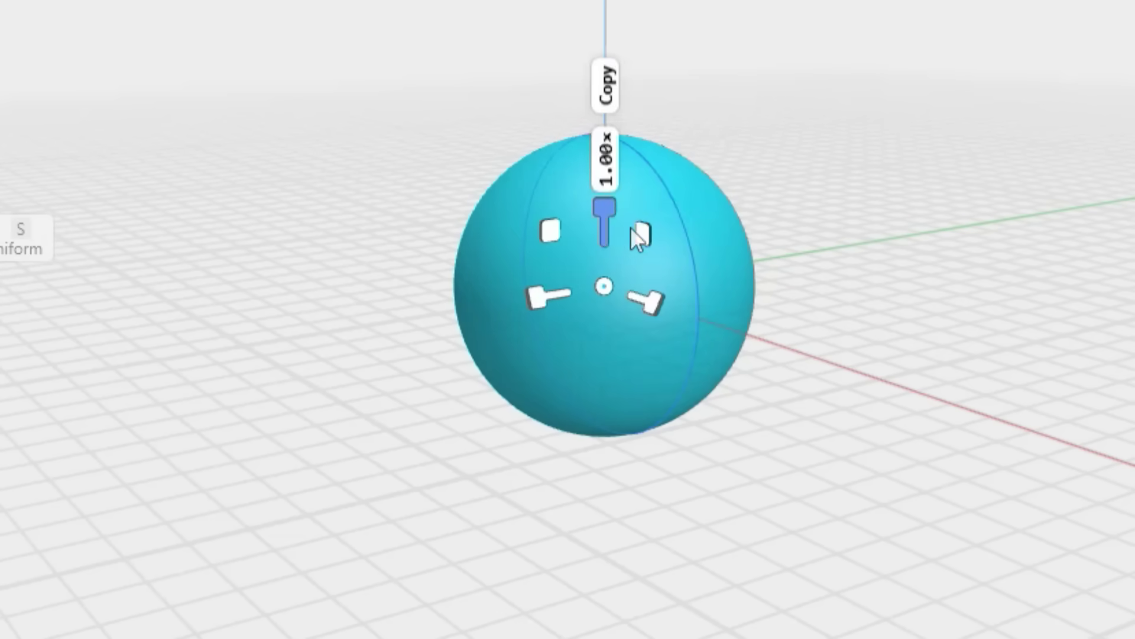
mouse_move(643, 239)
mouse_down()
mouse_move(707, 205)
mouse_move(653, 249)
mouse_up()
mouse_move(590, 279)
mouse_down()
mouse_move(579, 305)
mouse_move(562, 307)
mouse_move(587, 294)
mouse_up()
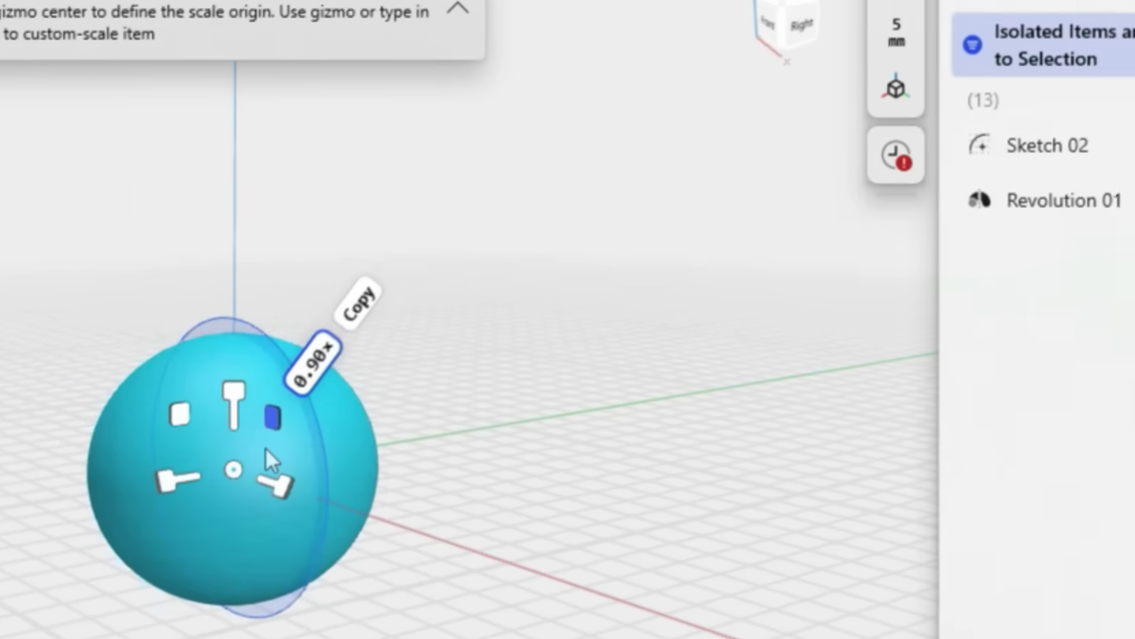
drag(35, 567, 80, 527)
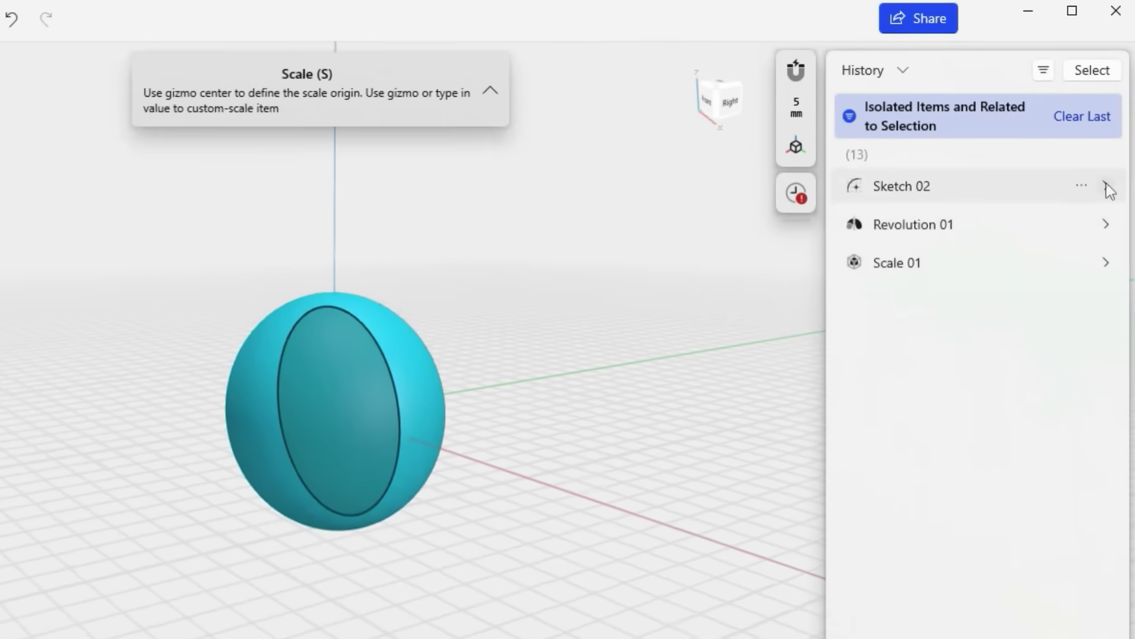
click(1106, 187)
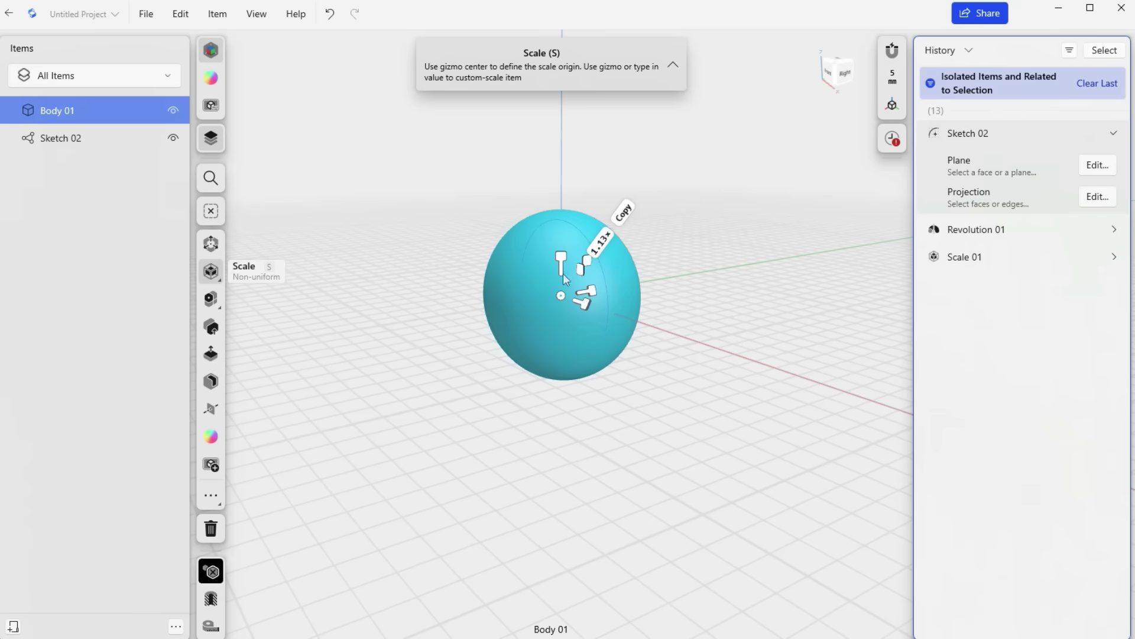
click(561, 269)
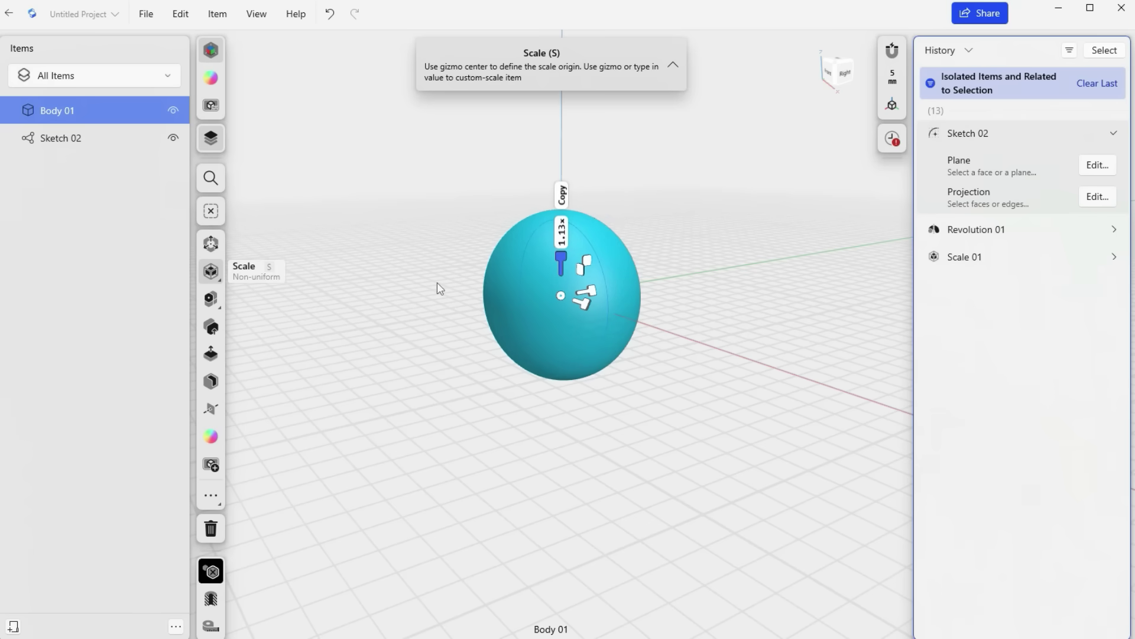
key(ctrl+z)
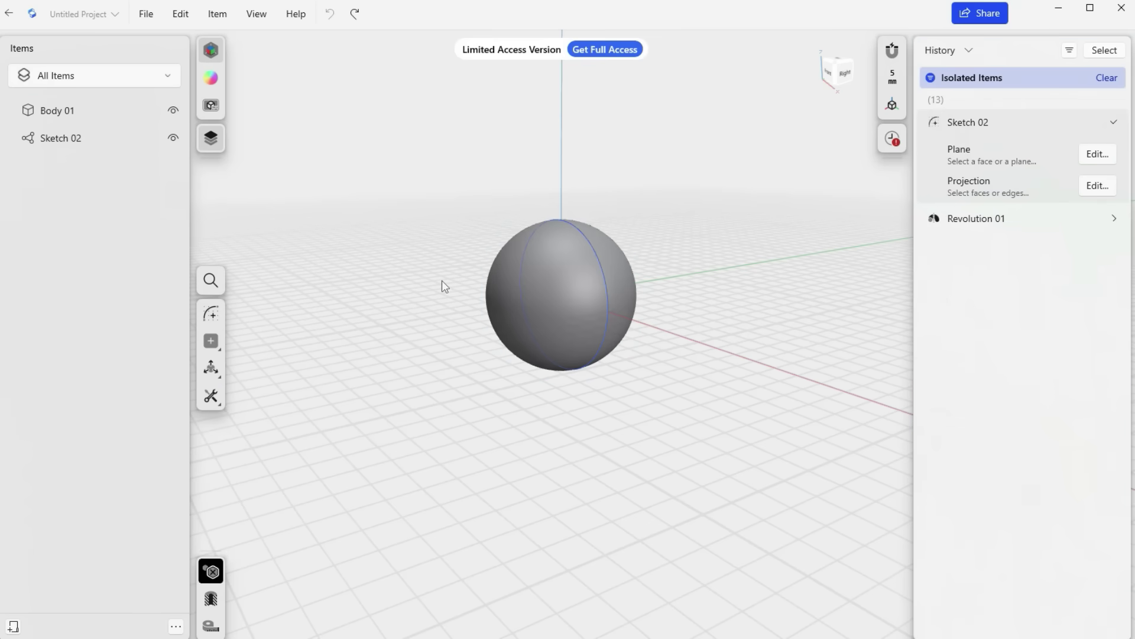
right_drag(442, 281, 681, 310)
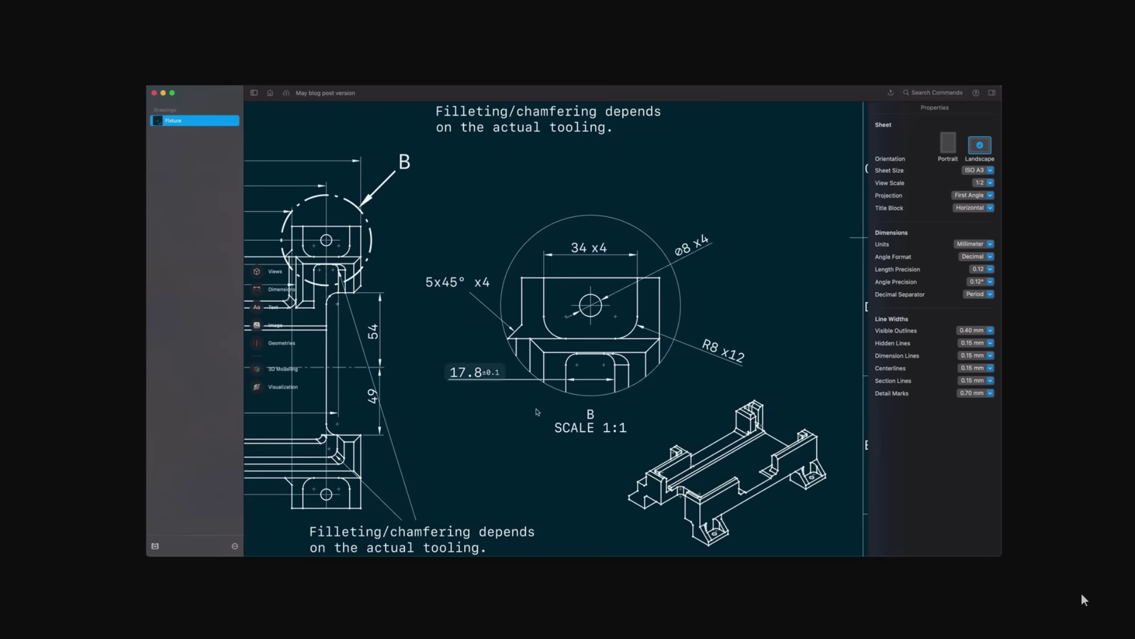
- Set Visible Outlines line width to 0.60 mm and the Decimal Separator to Period
click(973, 330)
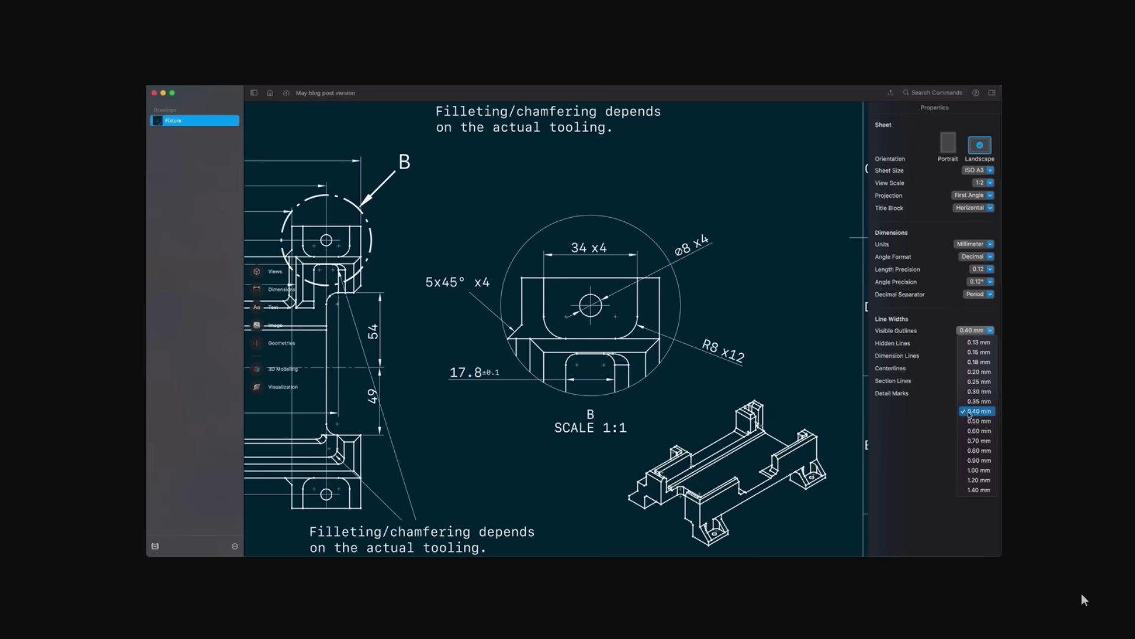
click(978, 430)
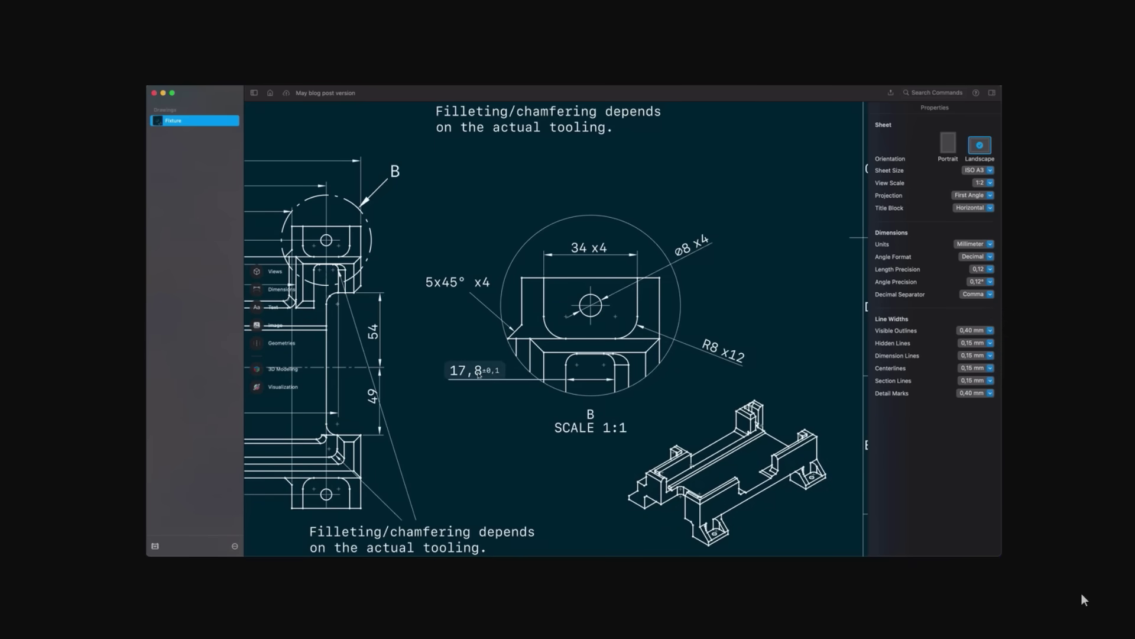
click(973, 296)
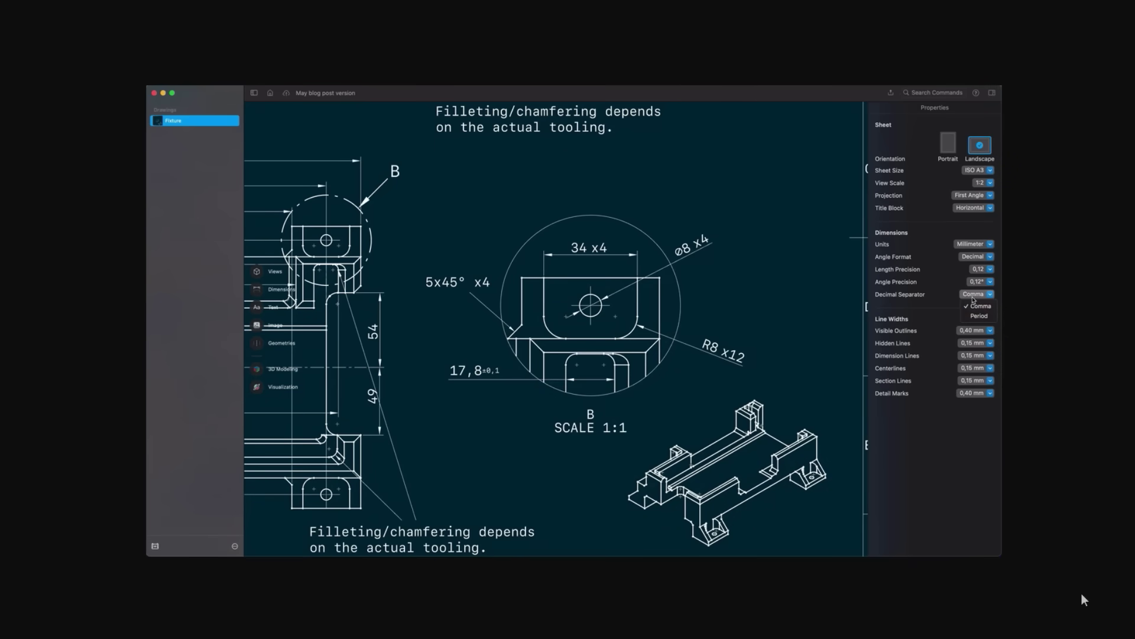
click(991, 317)
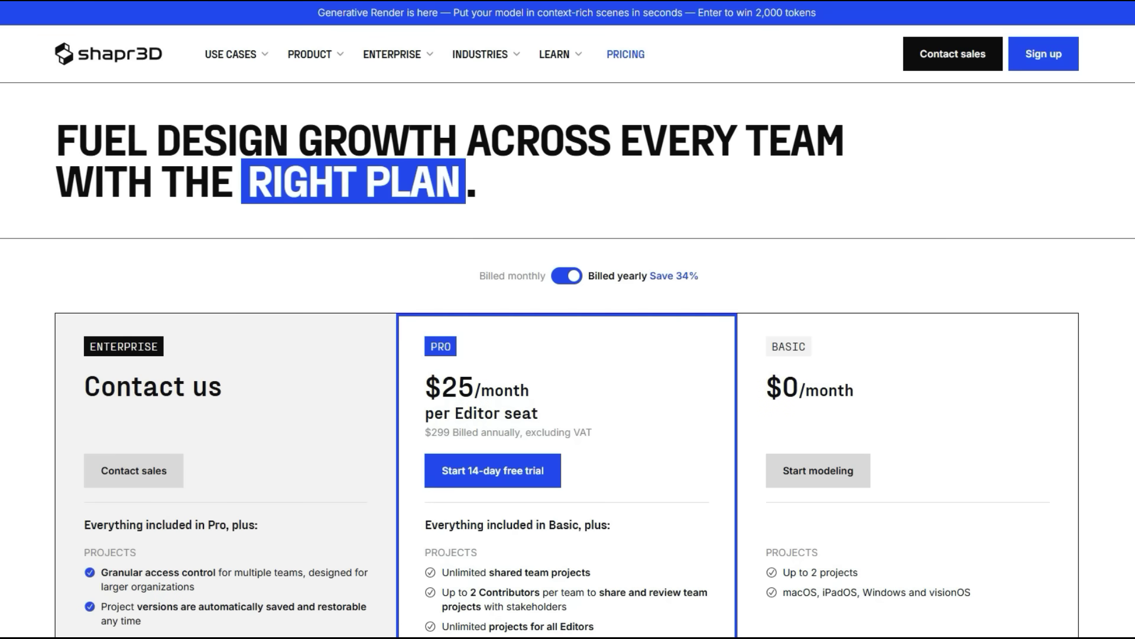
- Scroll the Shapr3D pricing page down to the plans' STORAGE sections
scroll(567, 355, down, 3)
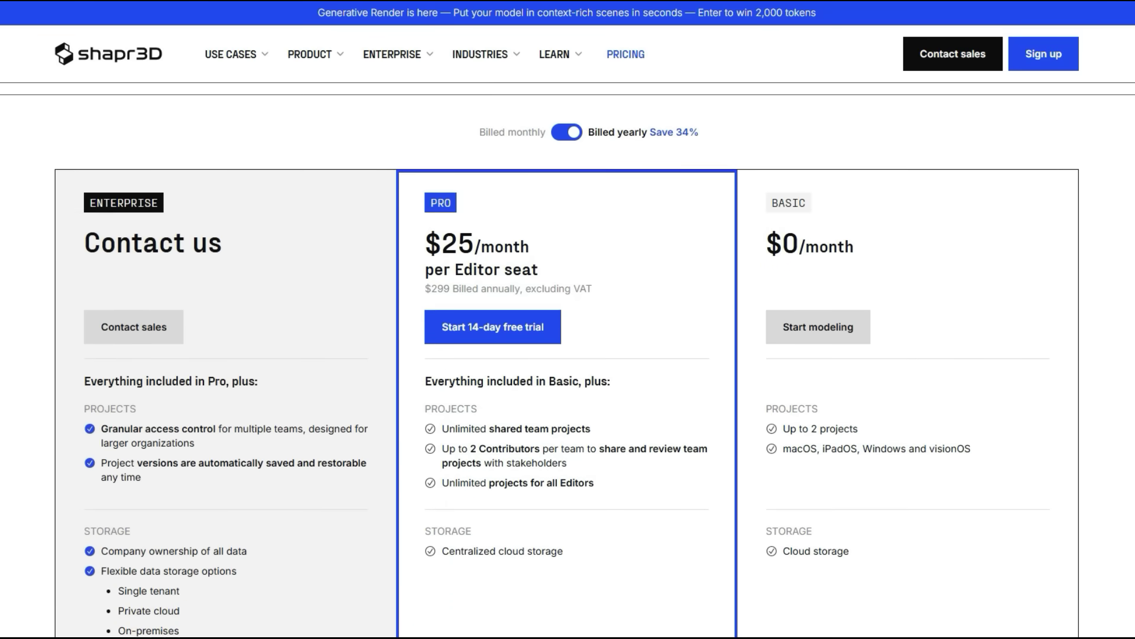
scroll(568, 354, down, 1)
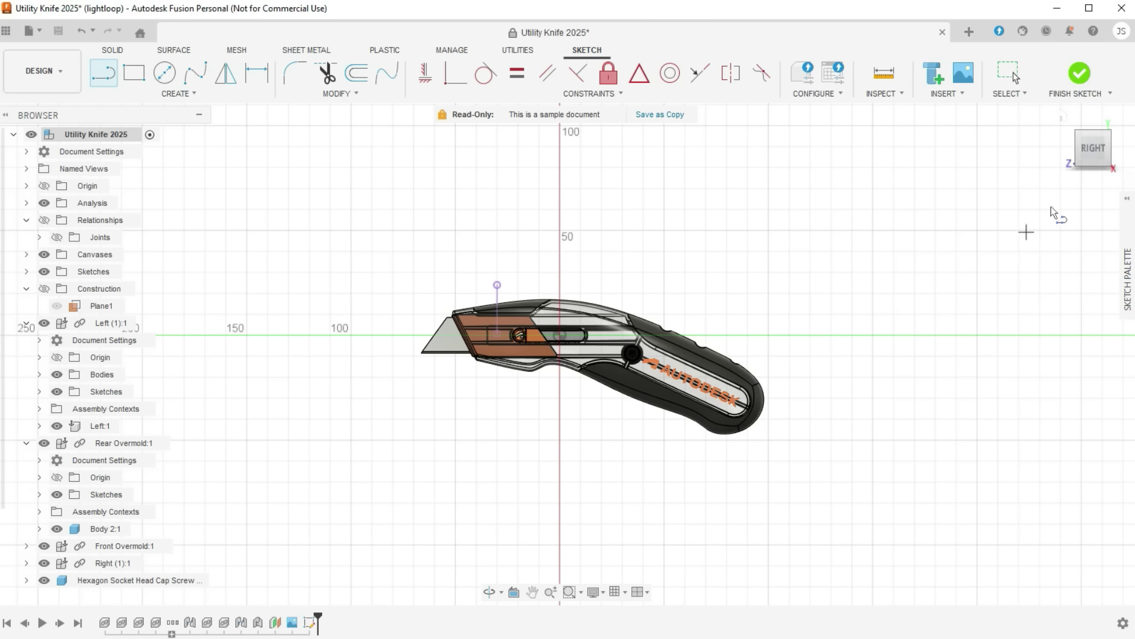
- Roll the Left view so the knife lies horizontally and expand Document Settings
click(1069, 151)
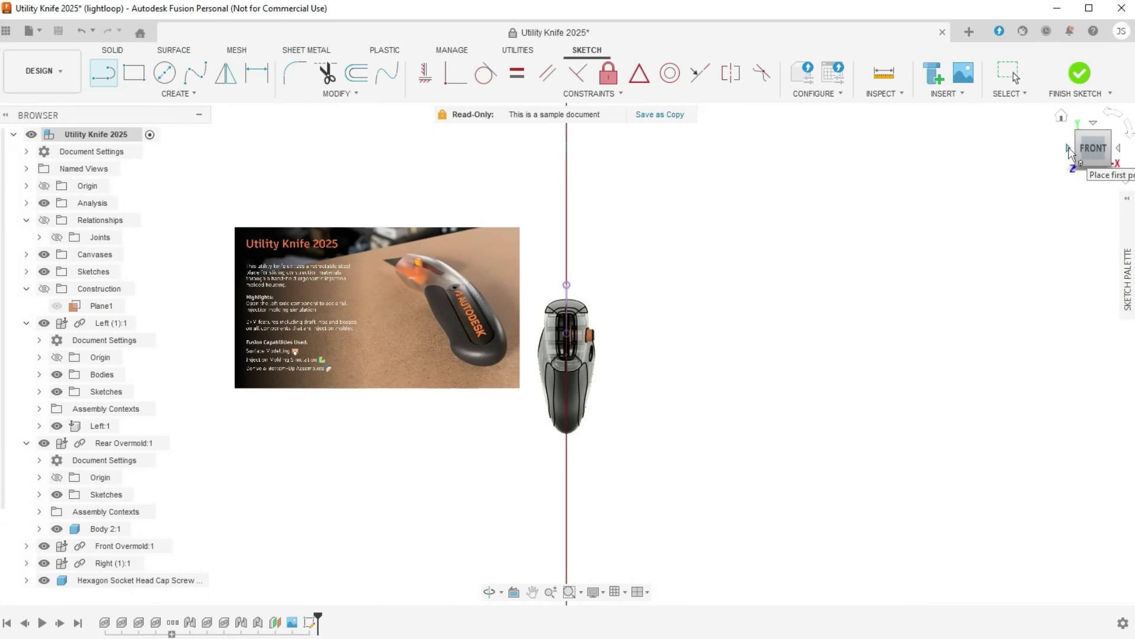
click(1069, 150)
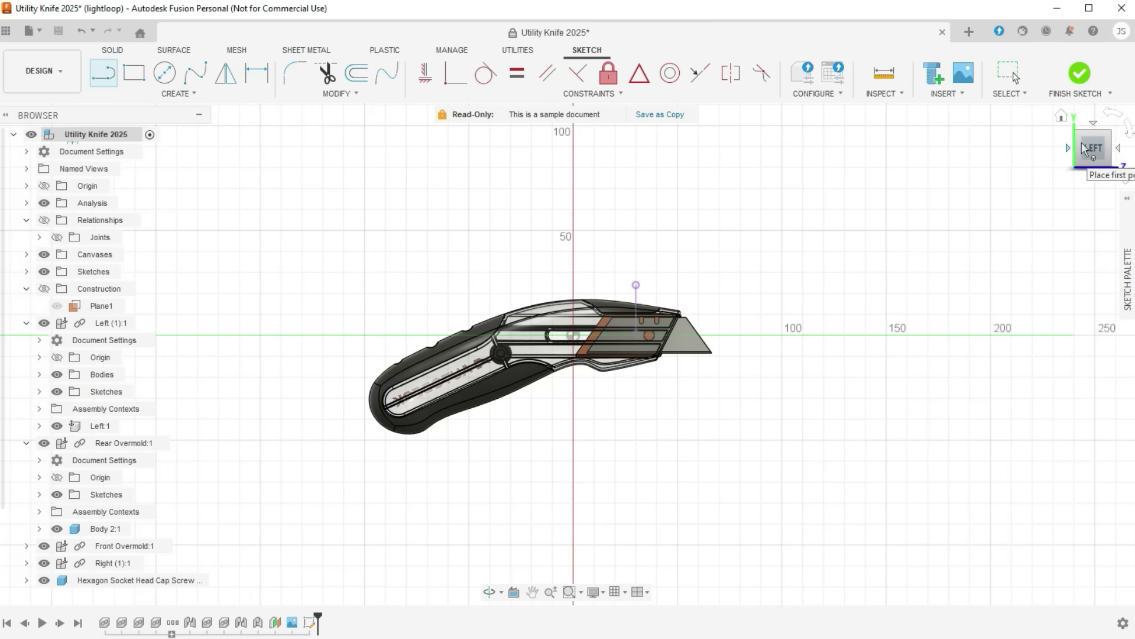
click(1112, 116)
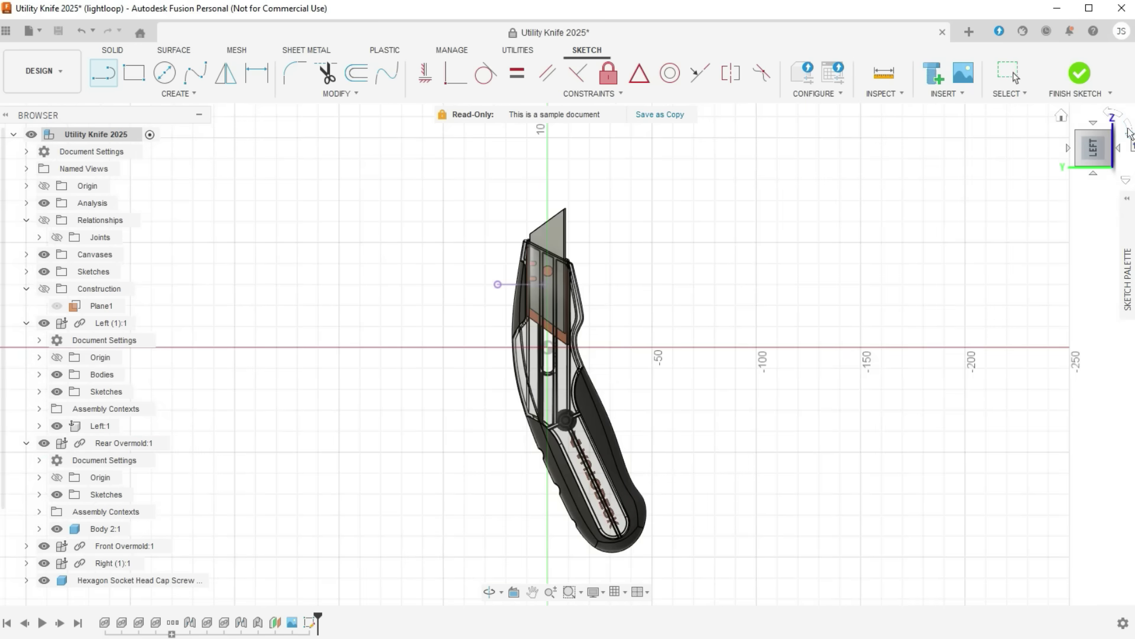
click(1129, 131)
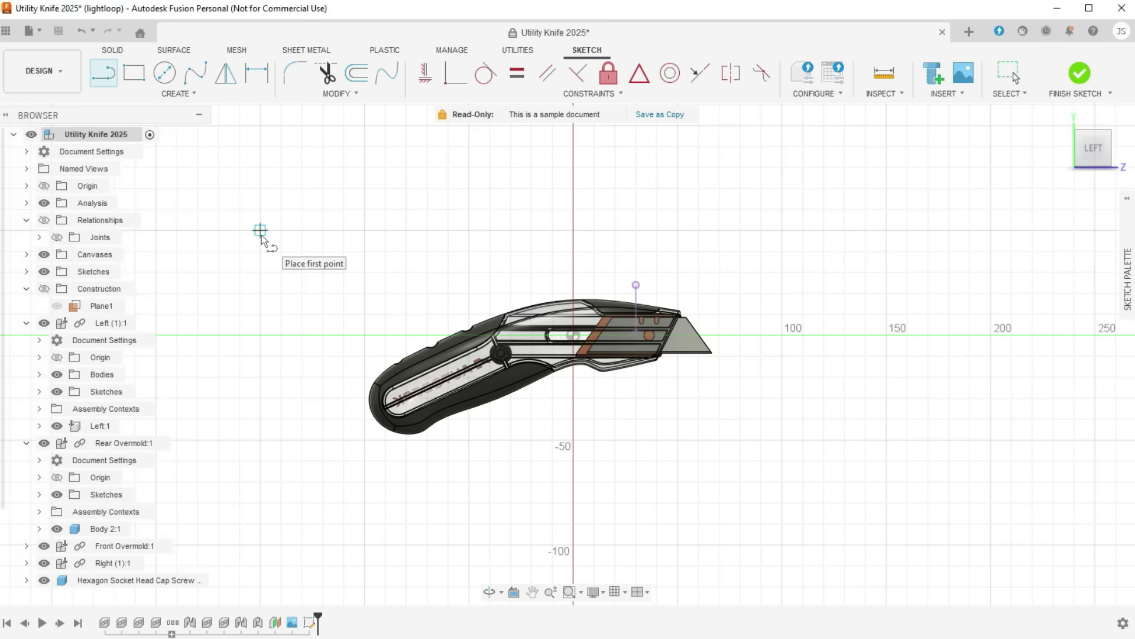
click(26, 152)
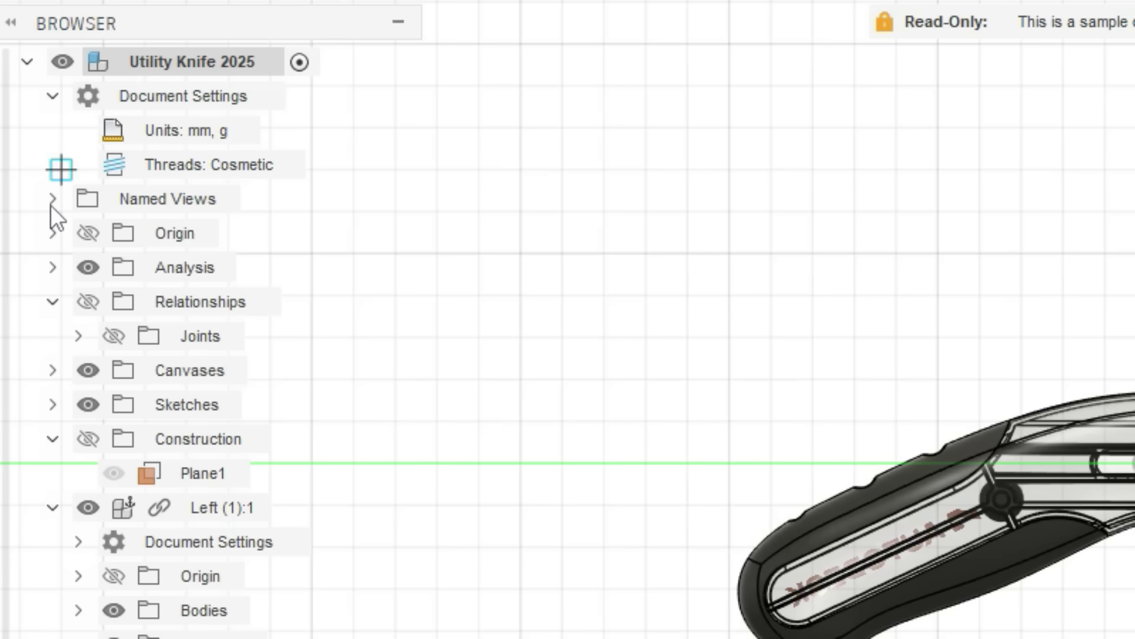
- Peek into the Named Views and Analysis folders and collapse Document Settings
click(52, 200)
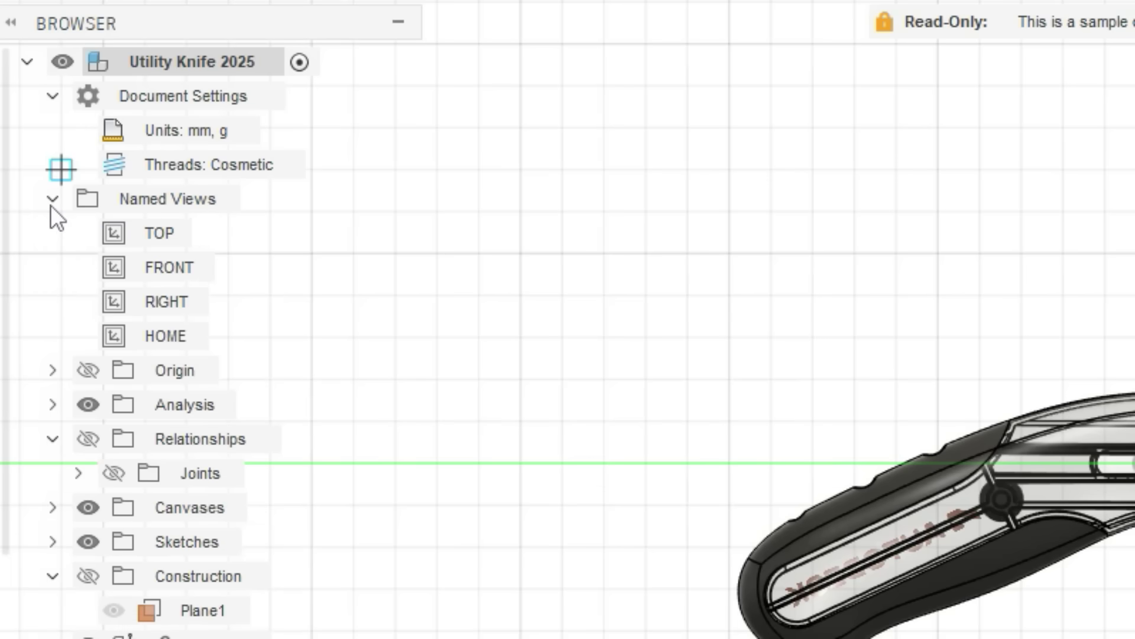
click(52, 200)
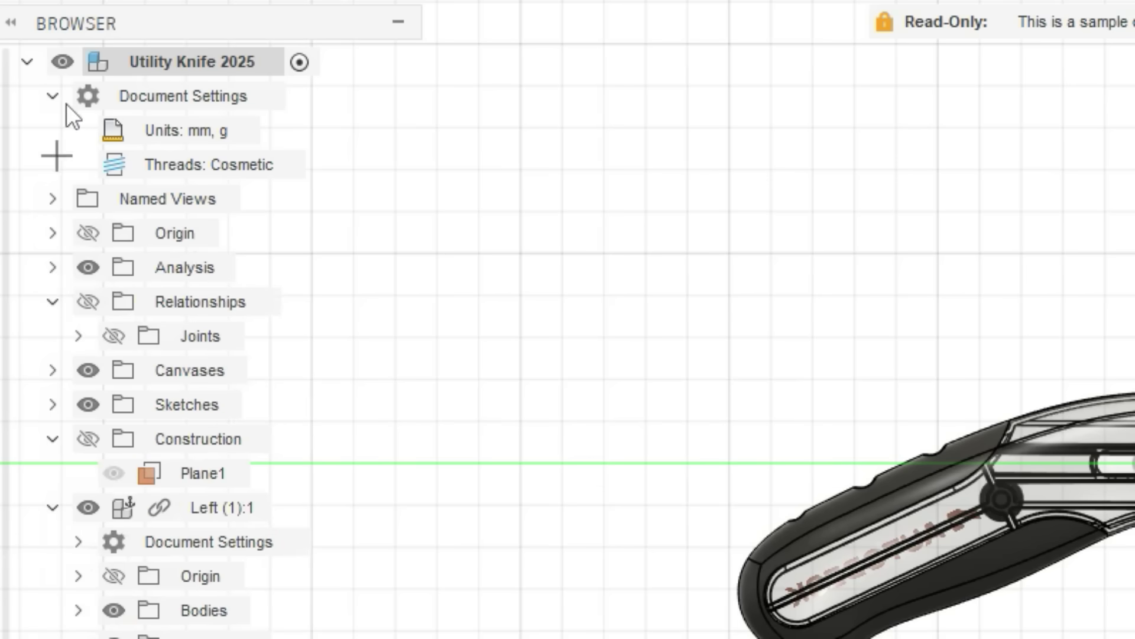
click(54, 96)
click(52, 198)
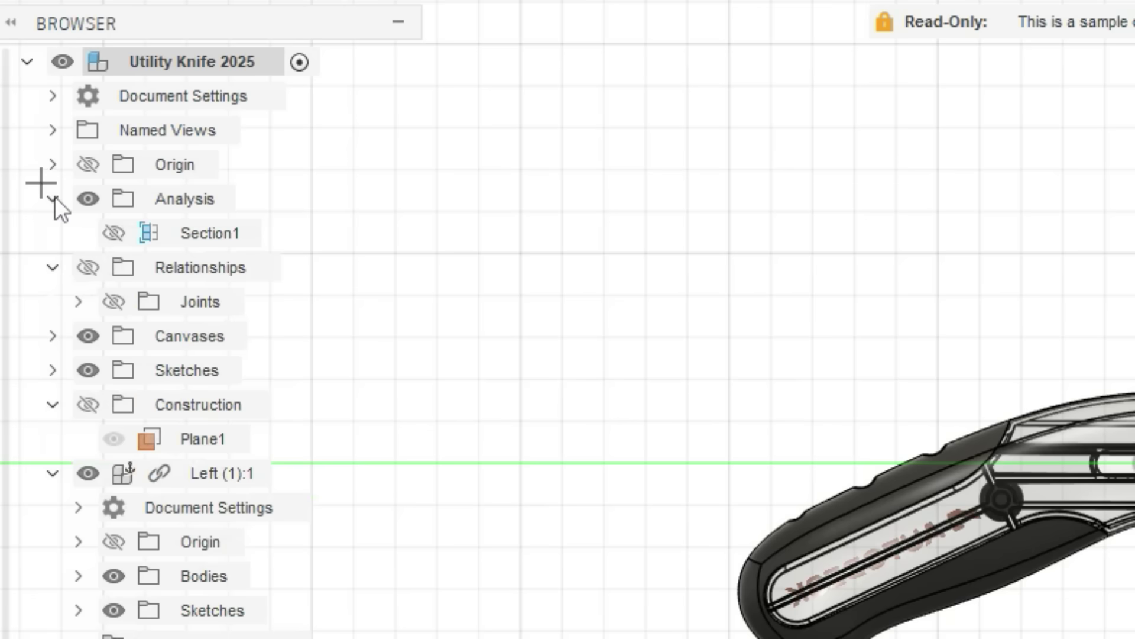
click(53, 199)
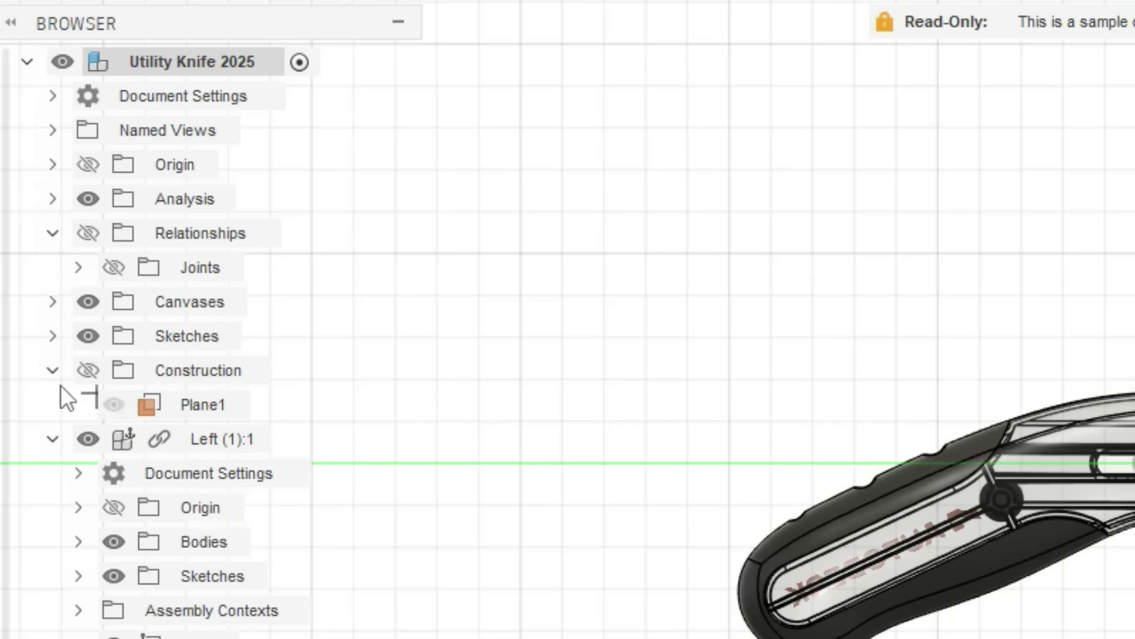
- Collapse Construction, check the bodies inside Left (1):1, and open the sketch palette options
click(52, 370)
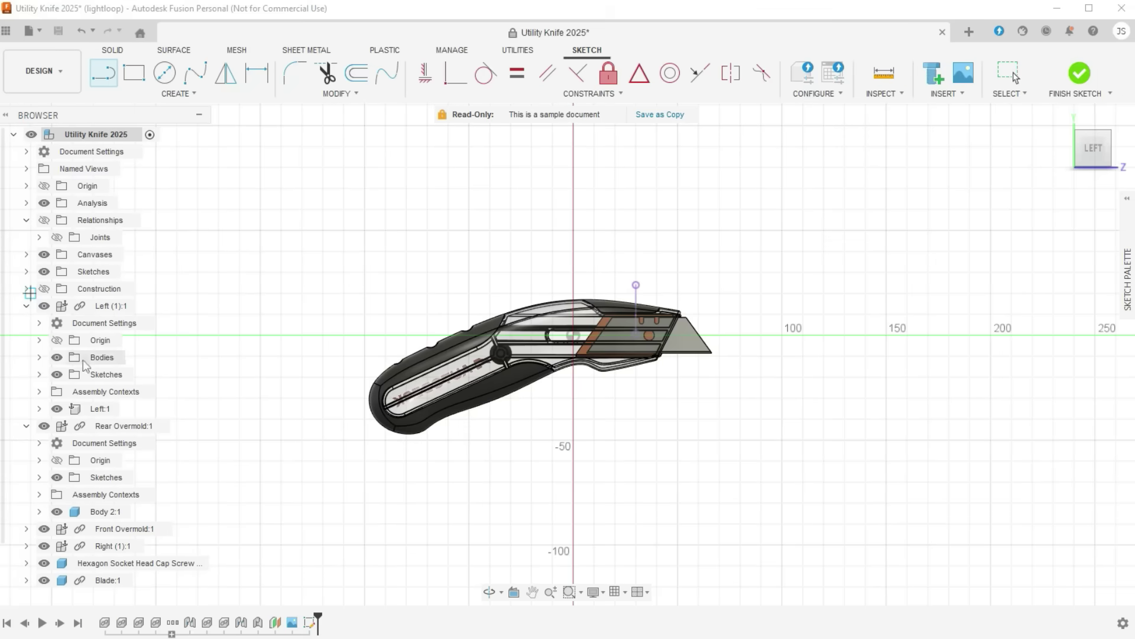
click(39, 358)
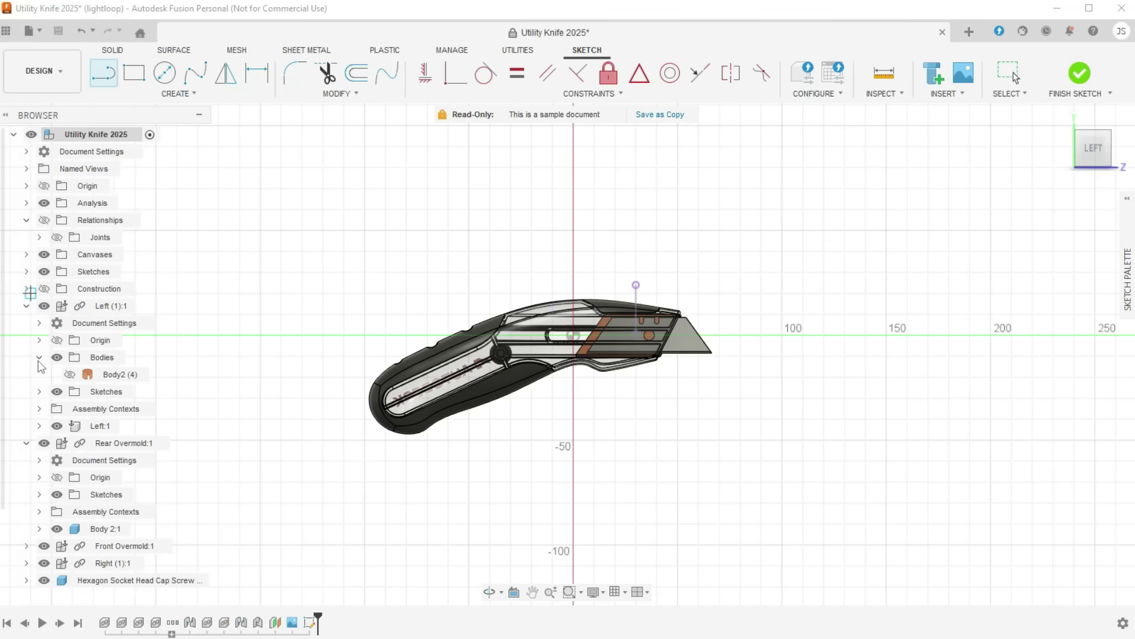
click(39, 358)
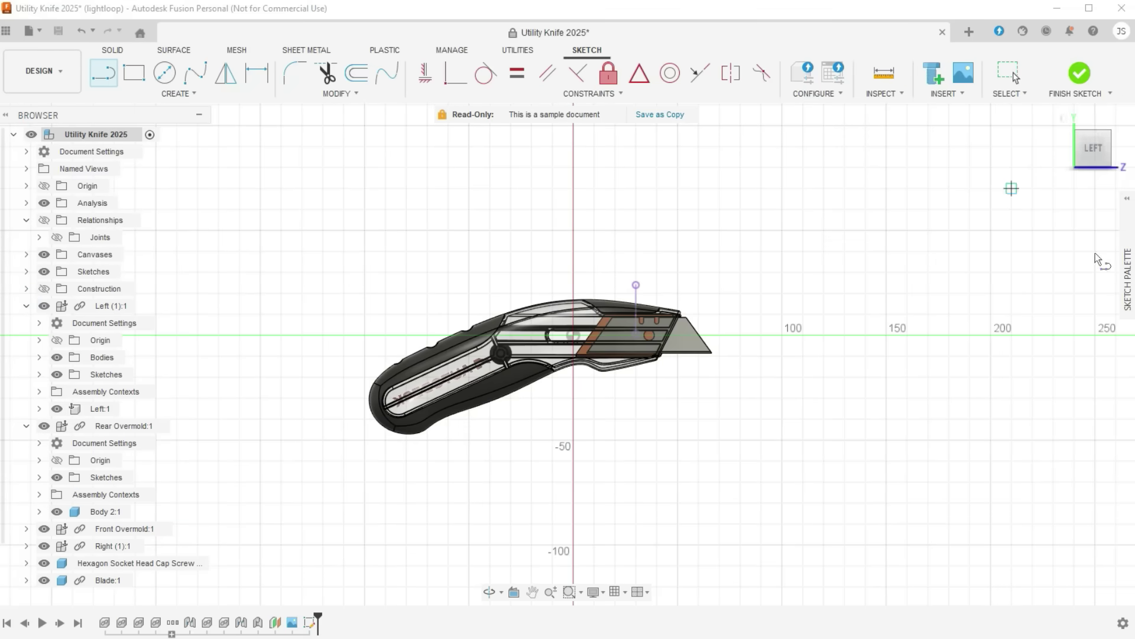
click(1128, 279)
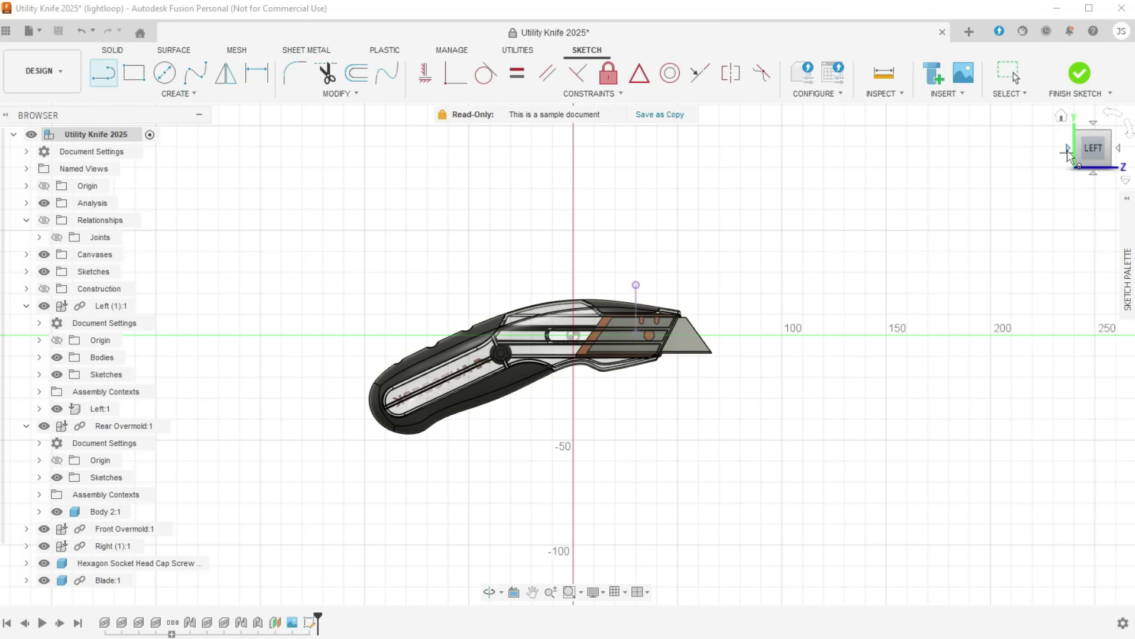
- Turn the knife view from Back to Right, then roll it 90° twice to lie horizontal
click(1068, 149)
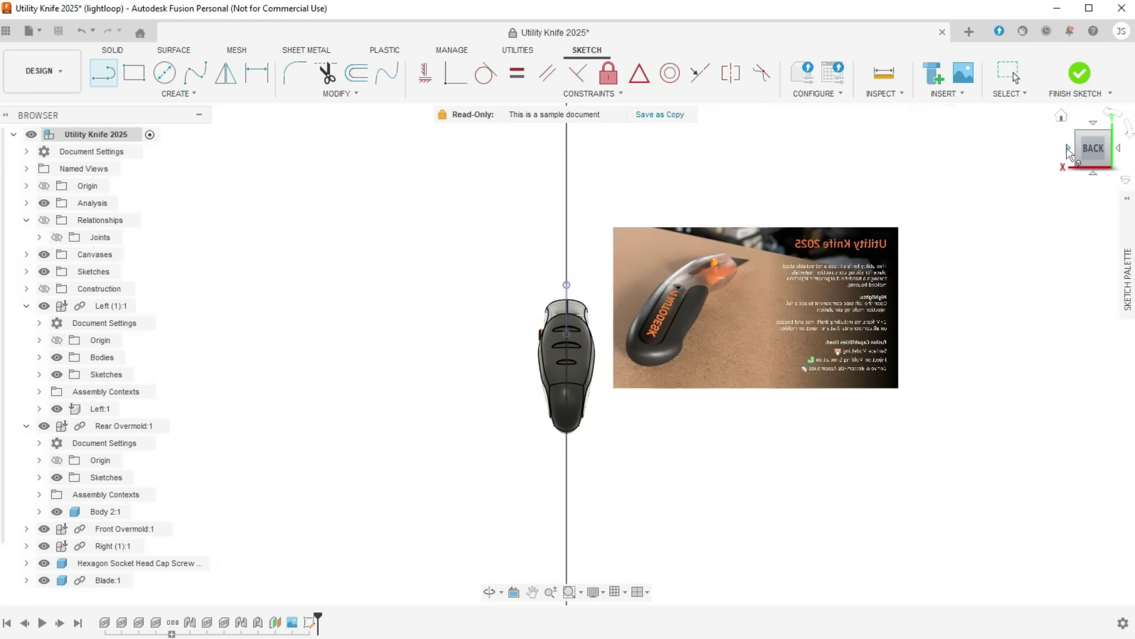
click(1069, 151)
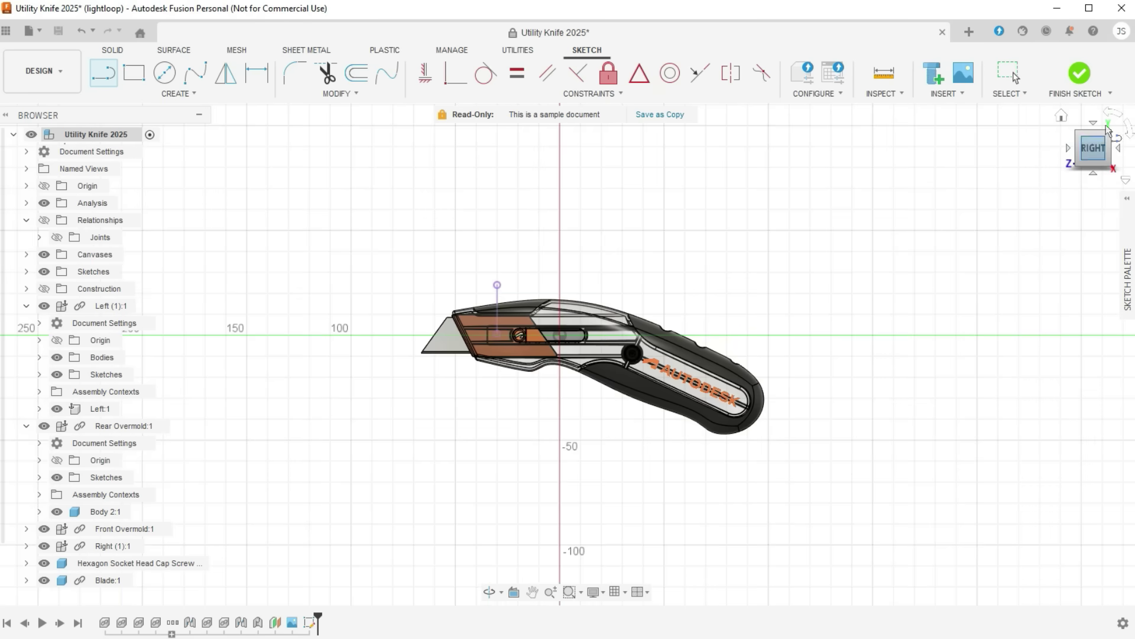
click(1113, 115)
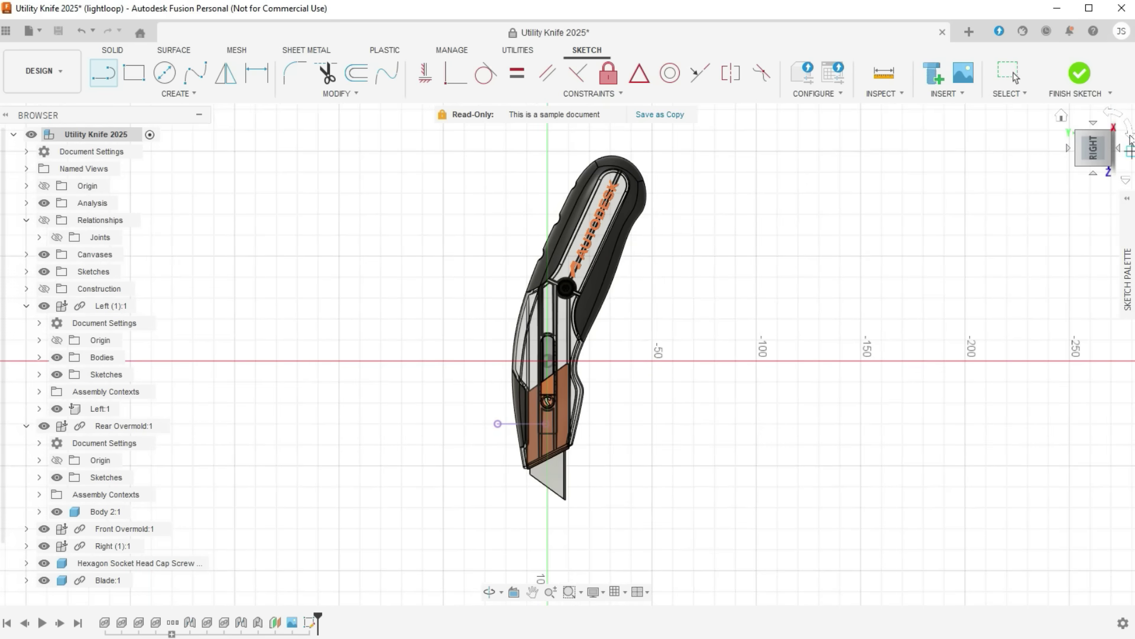
click(1129, 135)
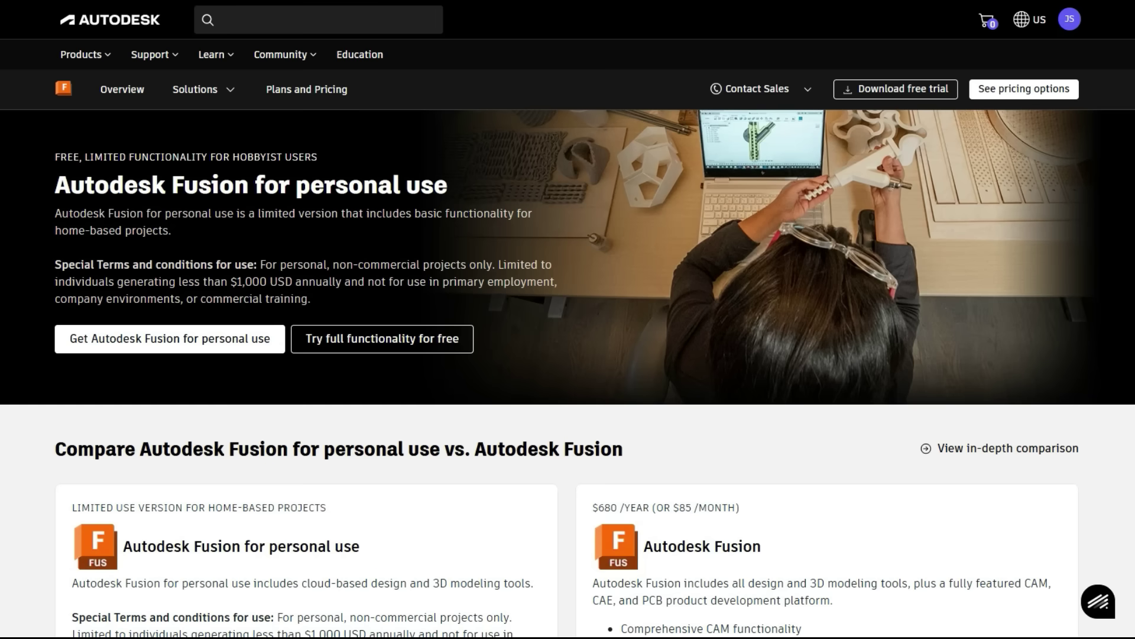
- Scroll the Fusion personal-use page down to the $680/year and $85/month subscription cards
scroll(1132, 206, down, 6)
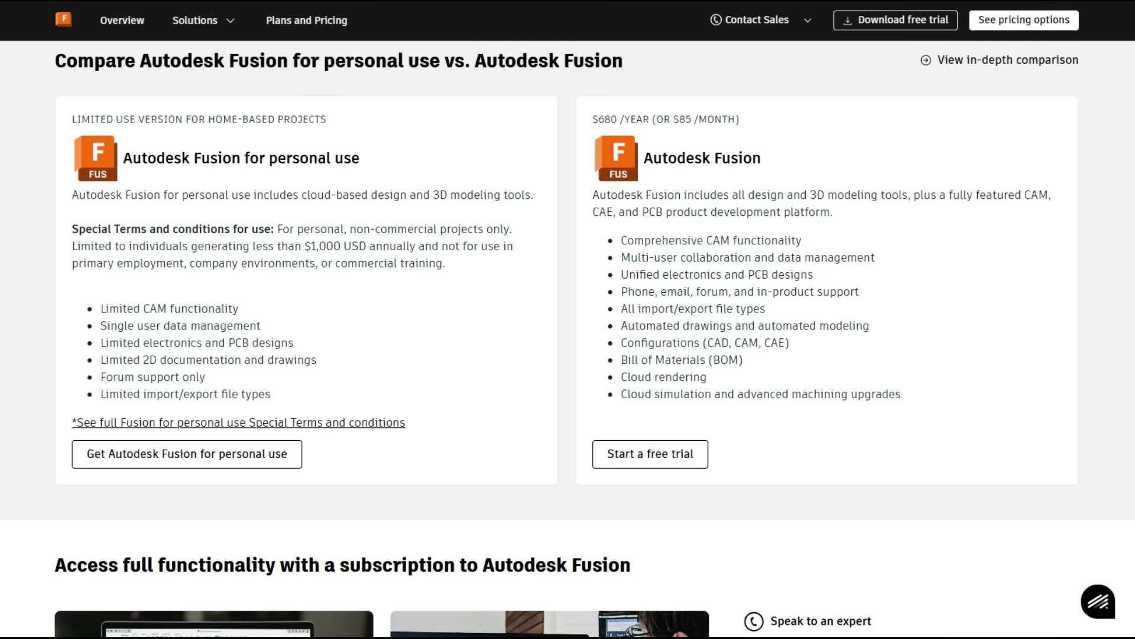
scroll(567, 339, down, 4)
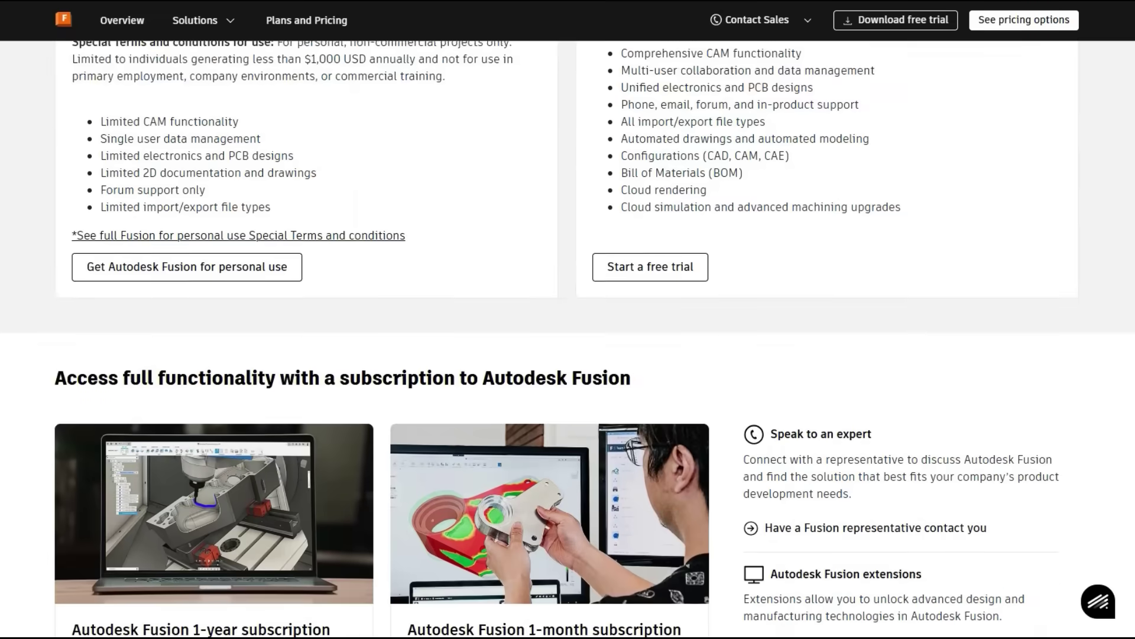
scroll(1133, 232, down, 3)
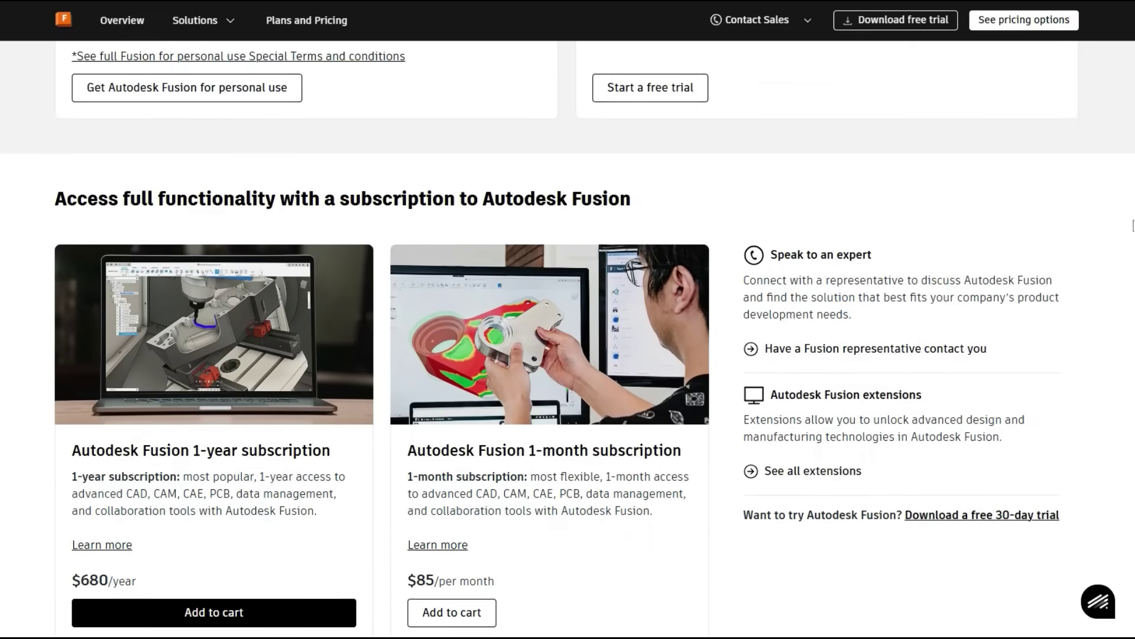
scroll(1132, 233, down, 1)
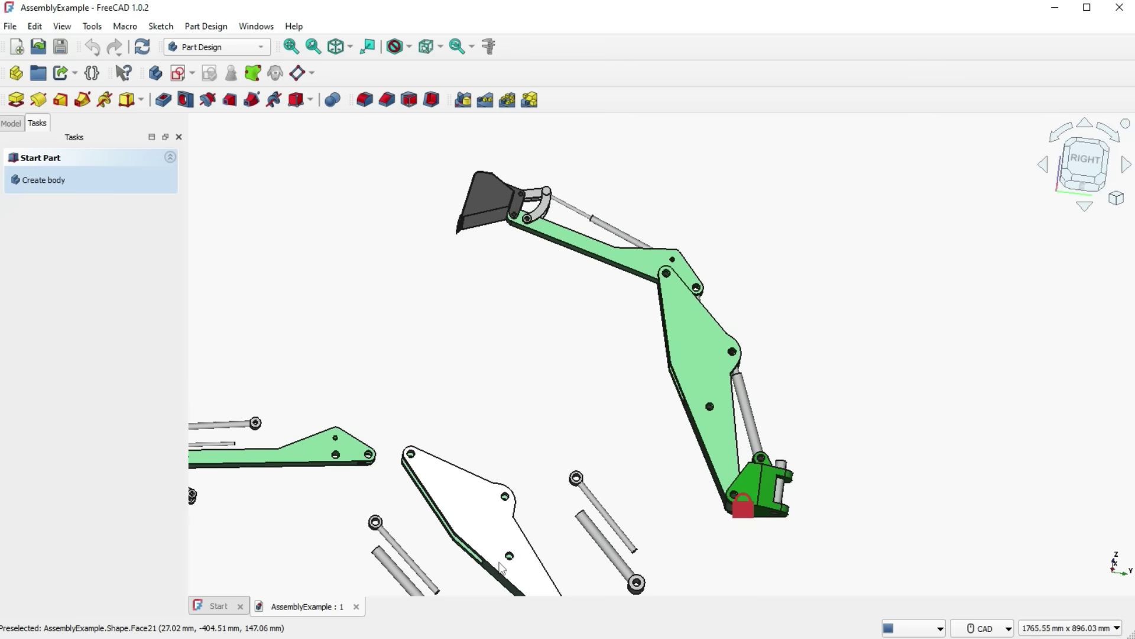
- Snap the excavator to the RIGHT view, then pan and zoom in on the bucket linkage
click(1078, 163)
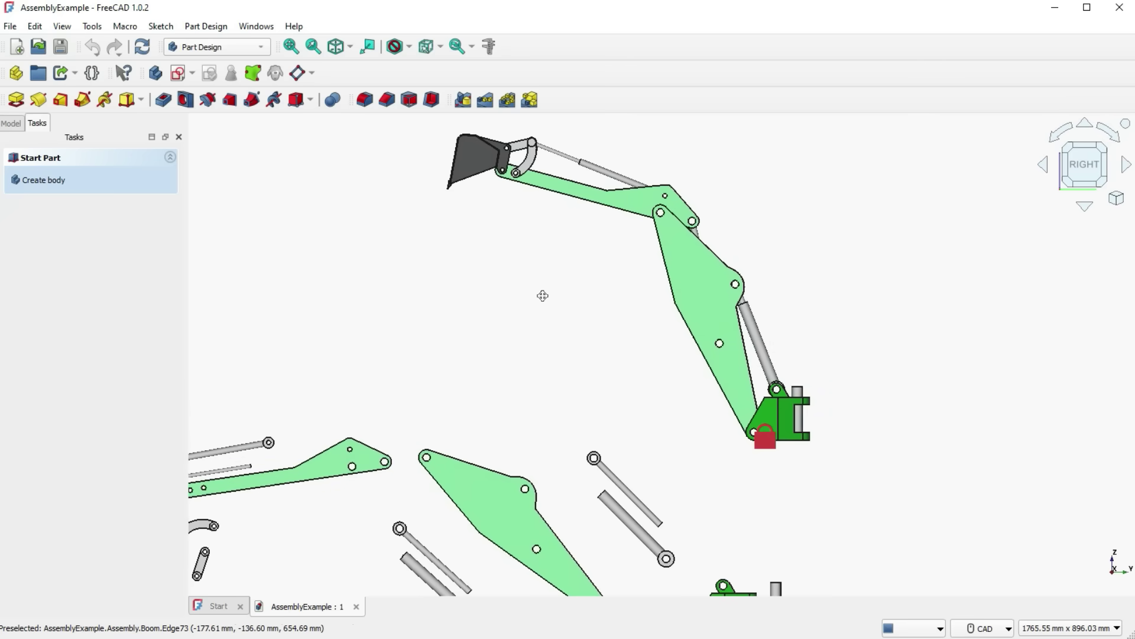
middle_drag(543, 295, 595, 301)
scroll(537, 345, up, 5)
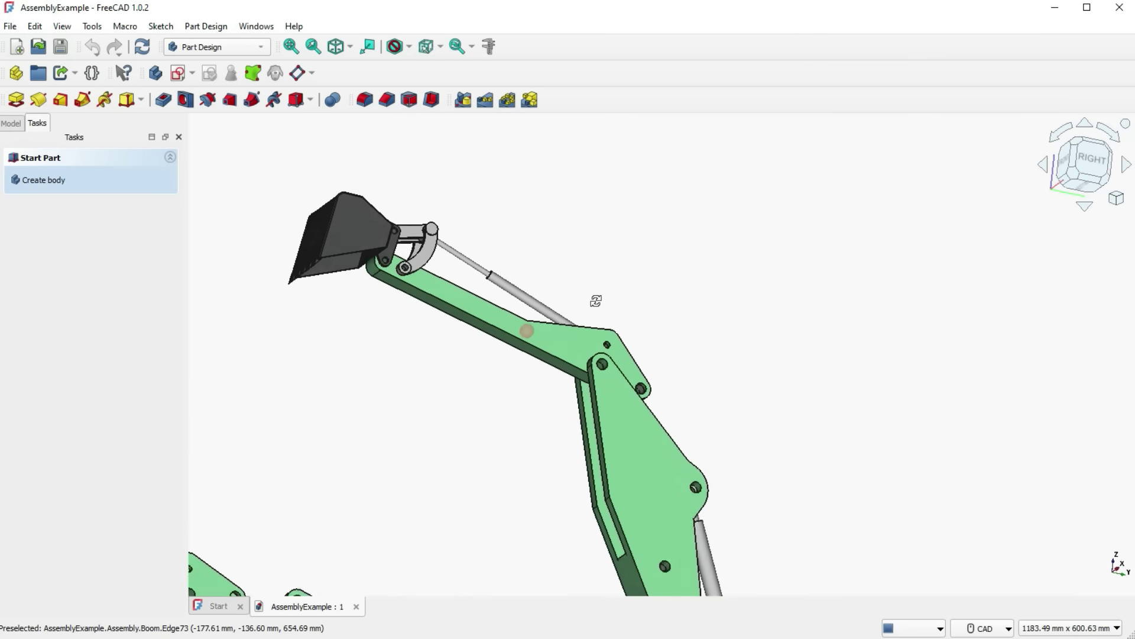
middle_drag(337, 355, 462, 357)
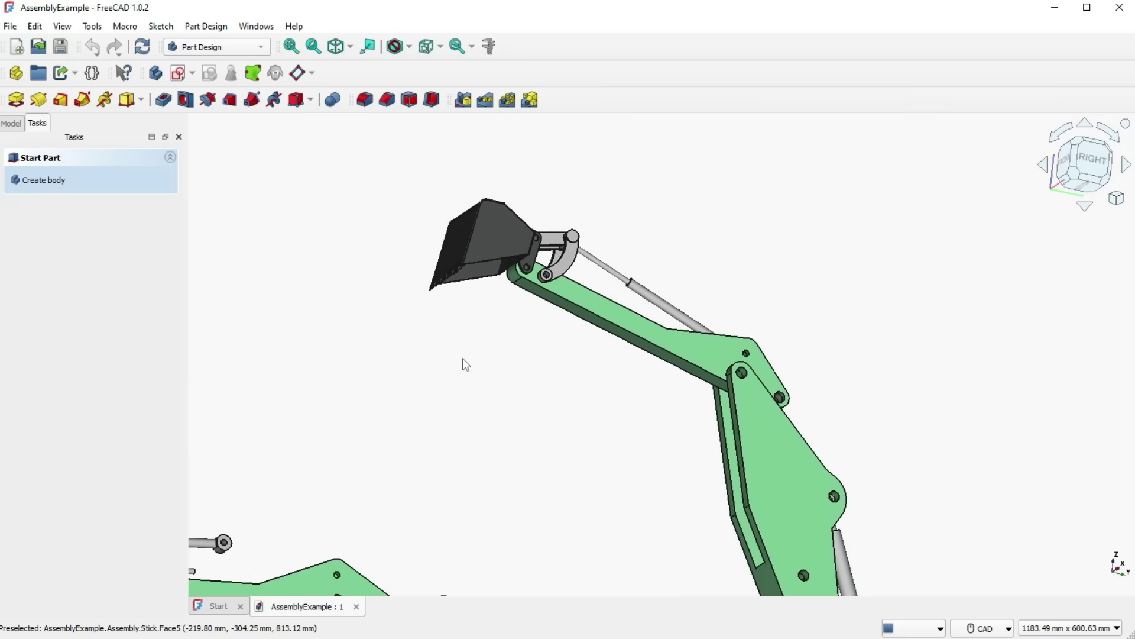
scroll(465, 353, up, 4)
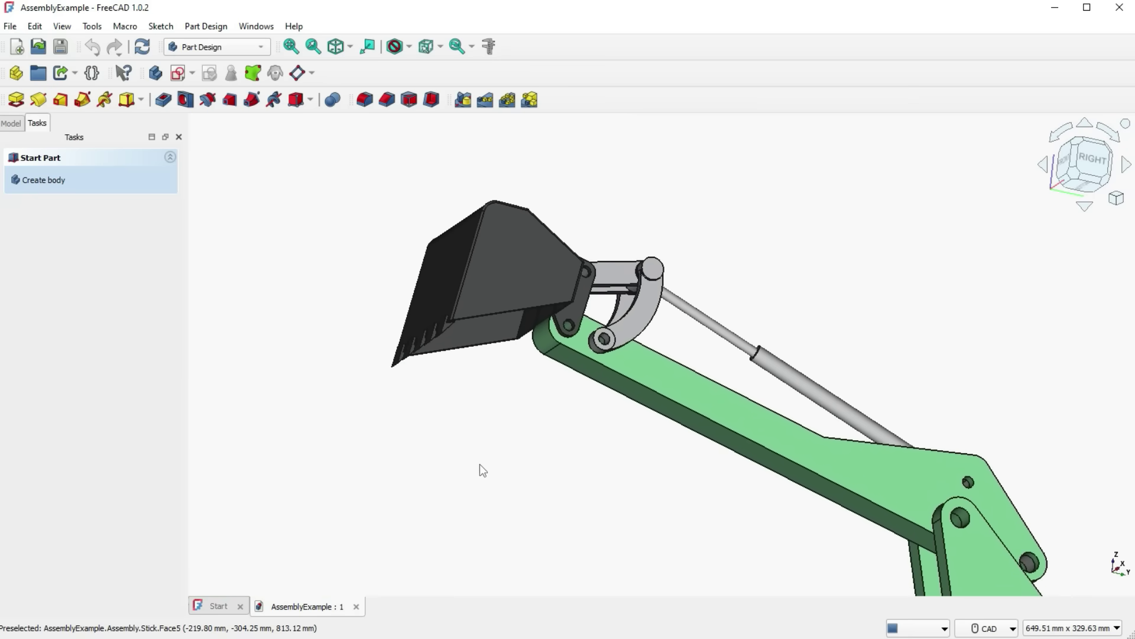
scroll(495, 453, up, 3)
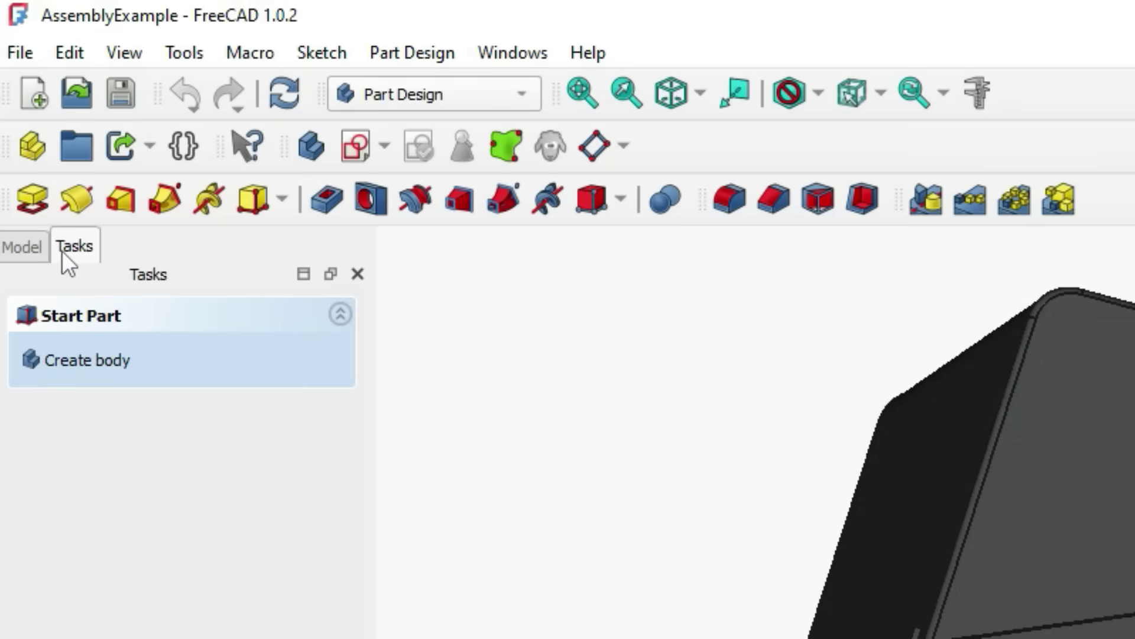
- Expand the CAD folder in the Model tree, select Bucket001, and restore the right view
click(22, 246)
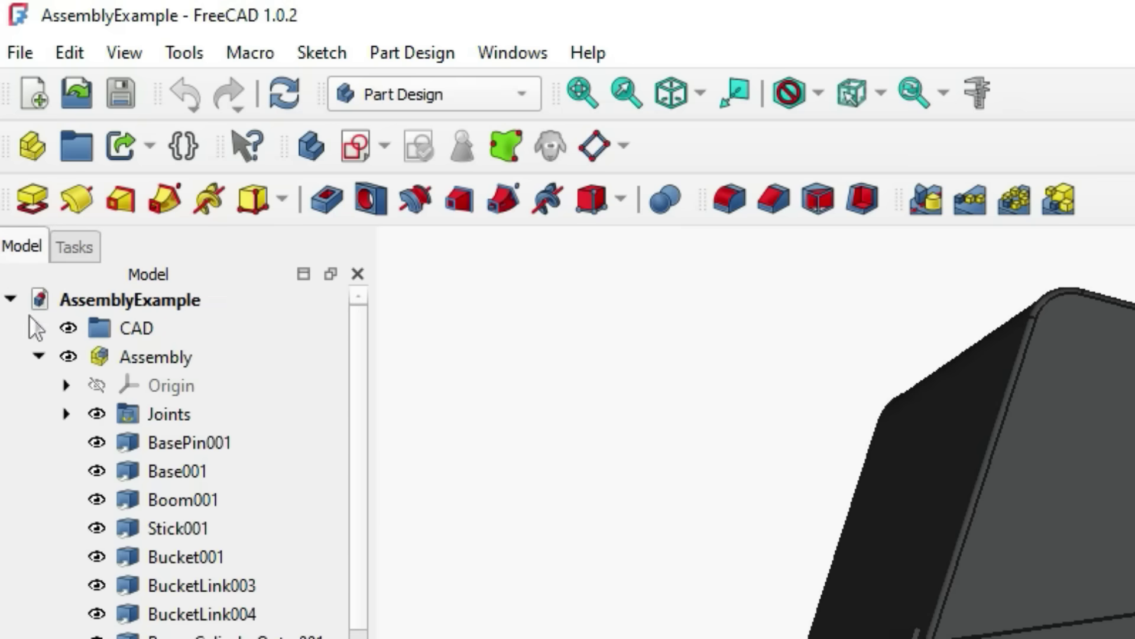
click(37, 328)
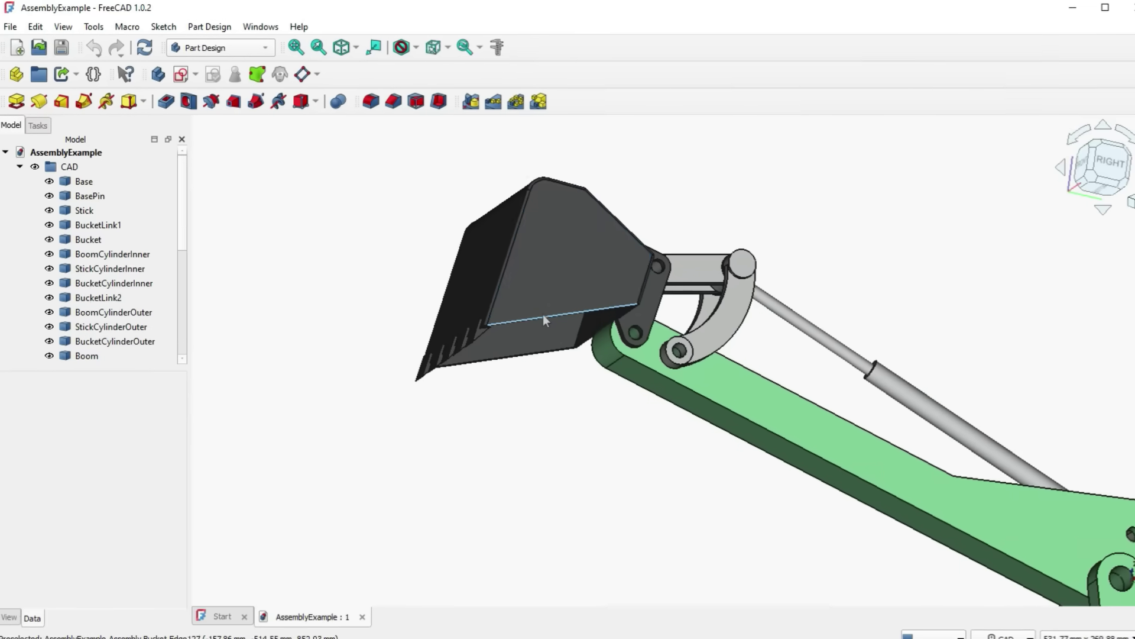
click(534, 307)
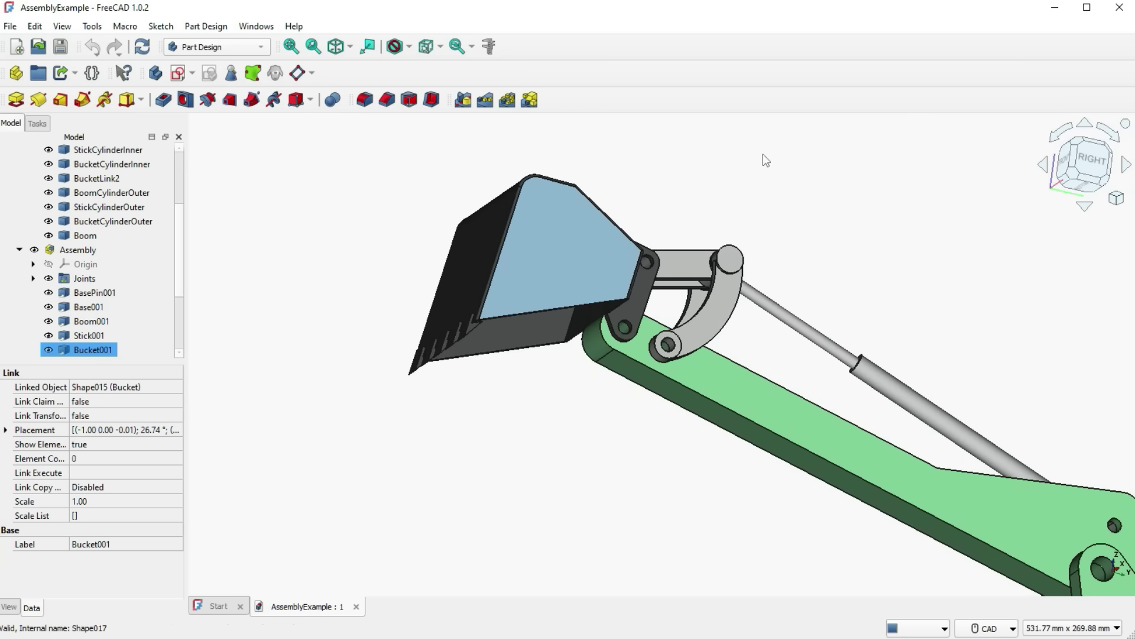
click(1088, 161)
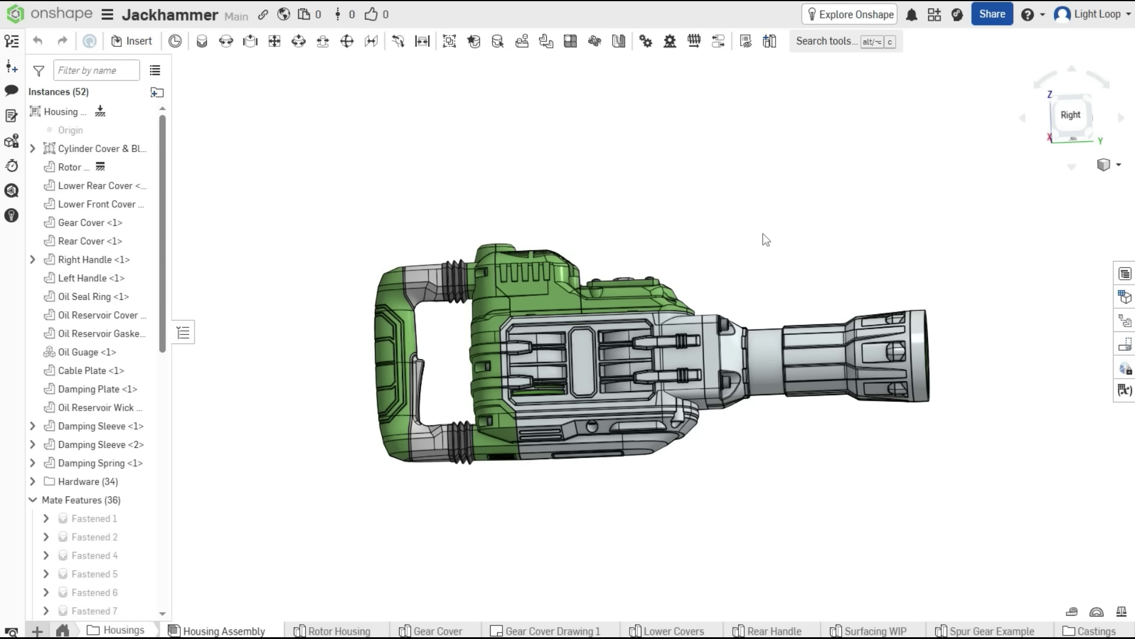
middle_drag(347, 319, 372, 310)
right_drag(375, 317, 406, 310)
scroll(519, 344, down, 2)
scroll(520, 343, up, 8)
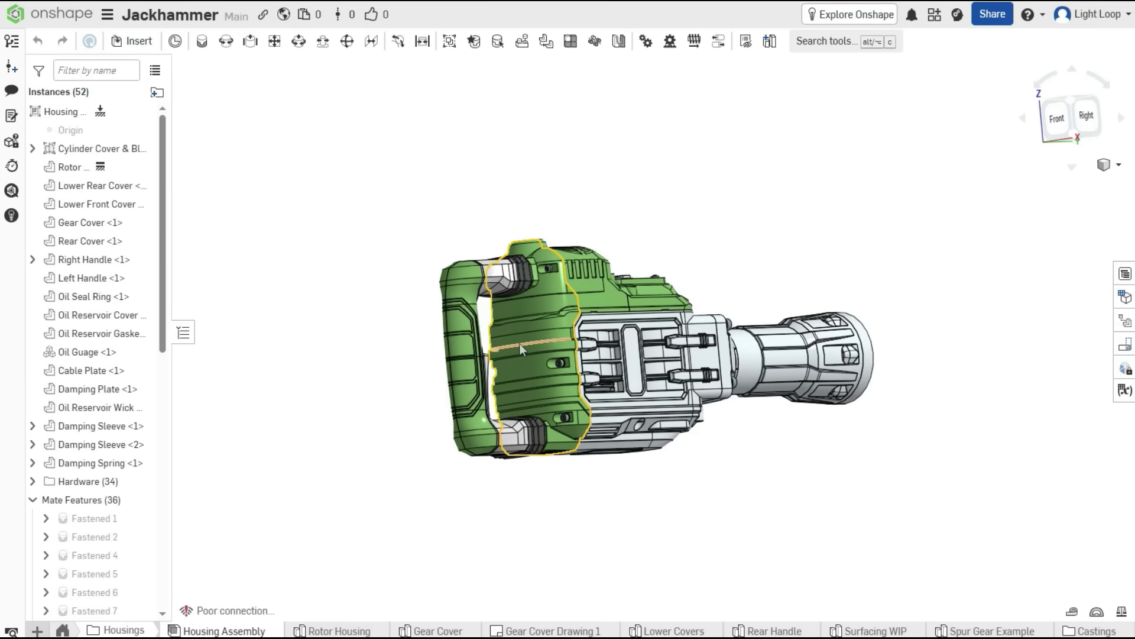
scroll(519, 343, up, 3)
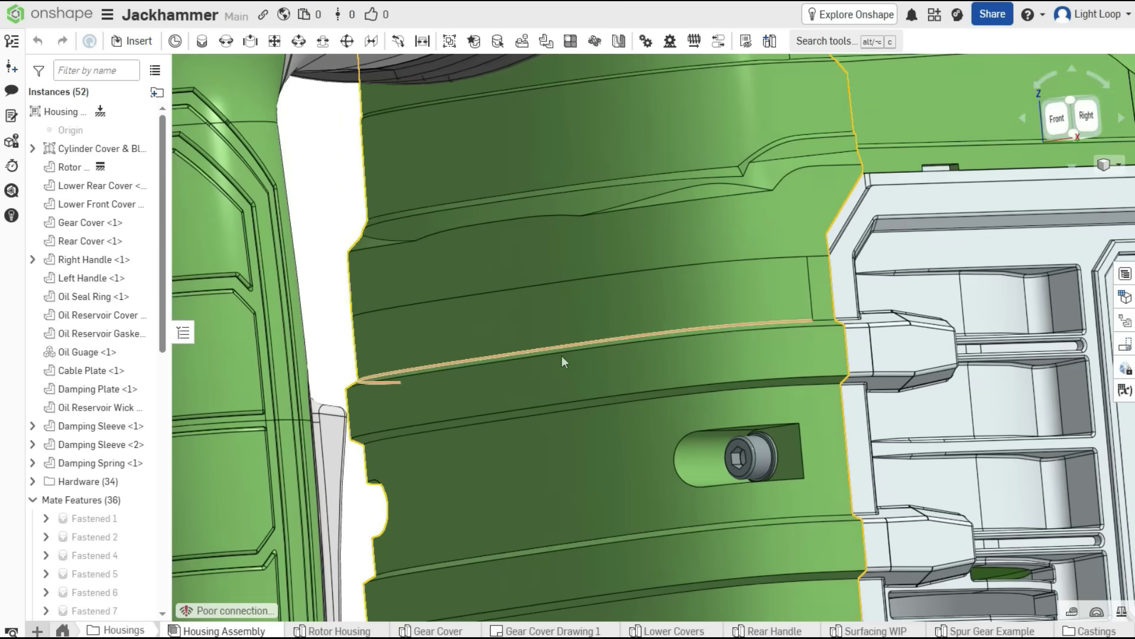
right_drag(562, 356, 584, 373)
scroll(609, 375, down, 6)
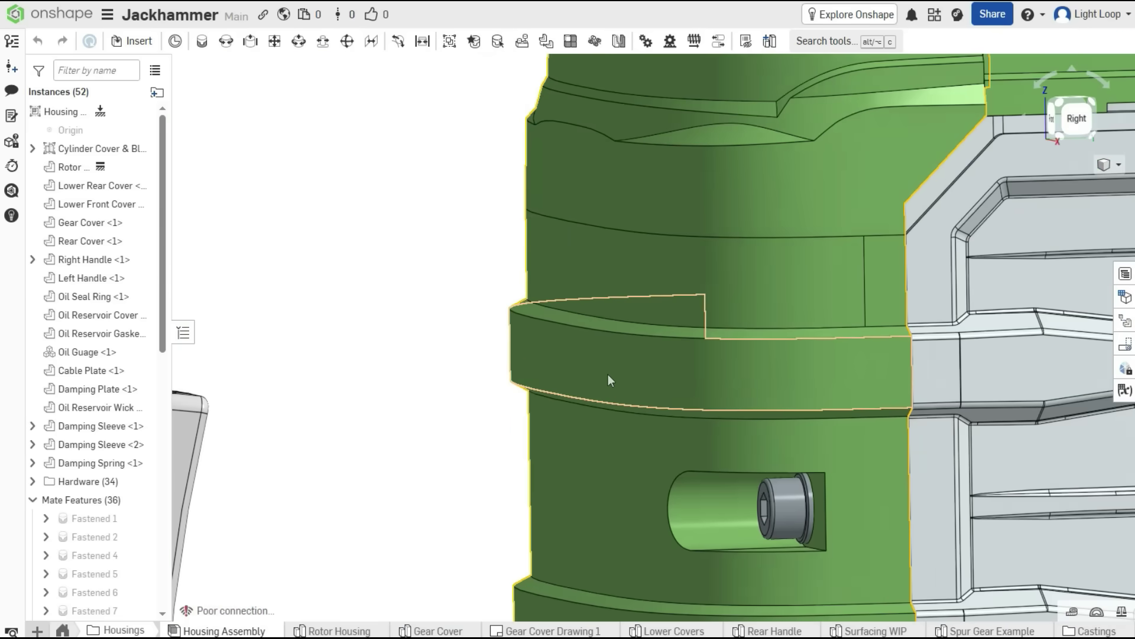
scroll(606, 371, down, 4)
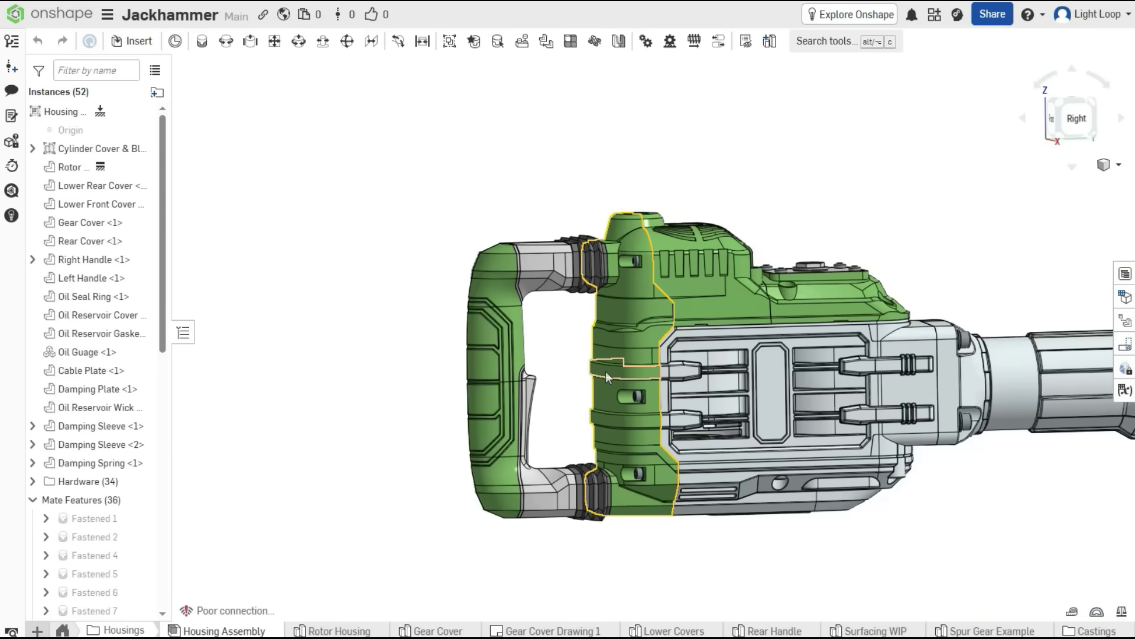
middle_drag(431, 368, 297, 326)
right_drag(799, 407, 991, 192)
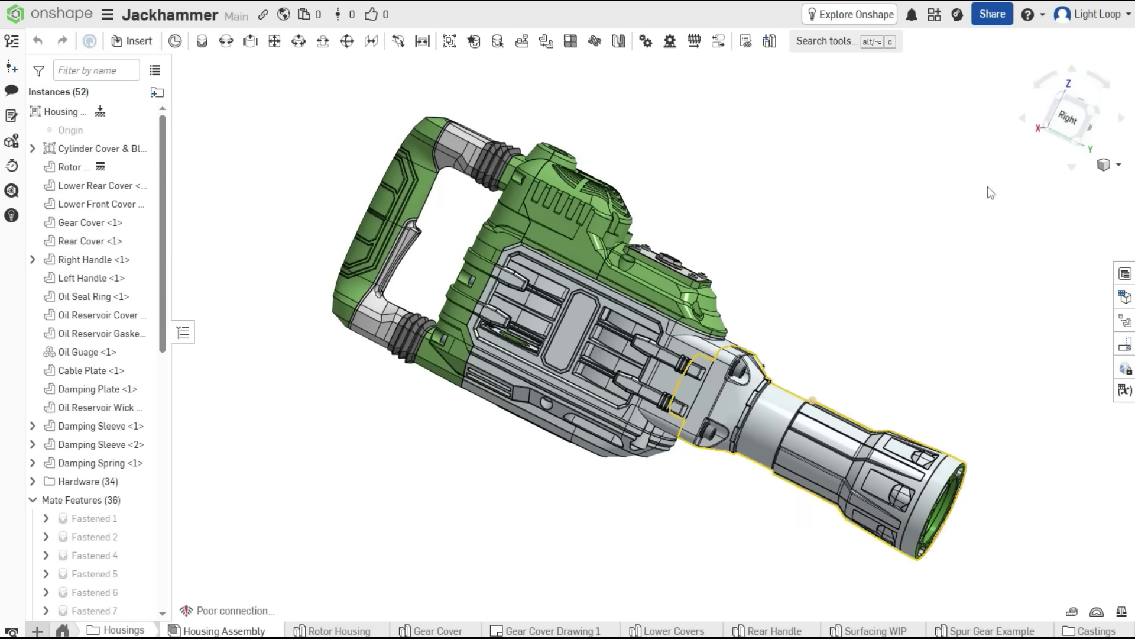
- Snap the jackhammer to the upright Right view and pan it fully into the centre
click(1065, 120)
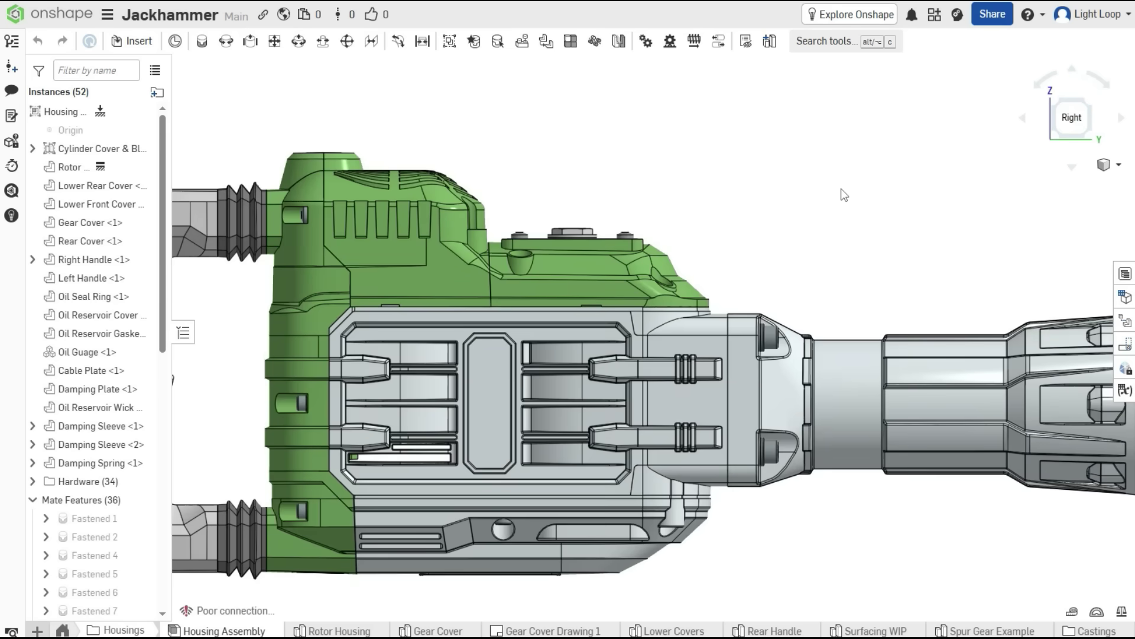
scroll(845, 196, down, 3)
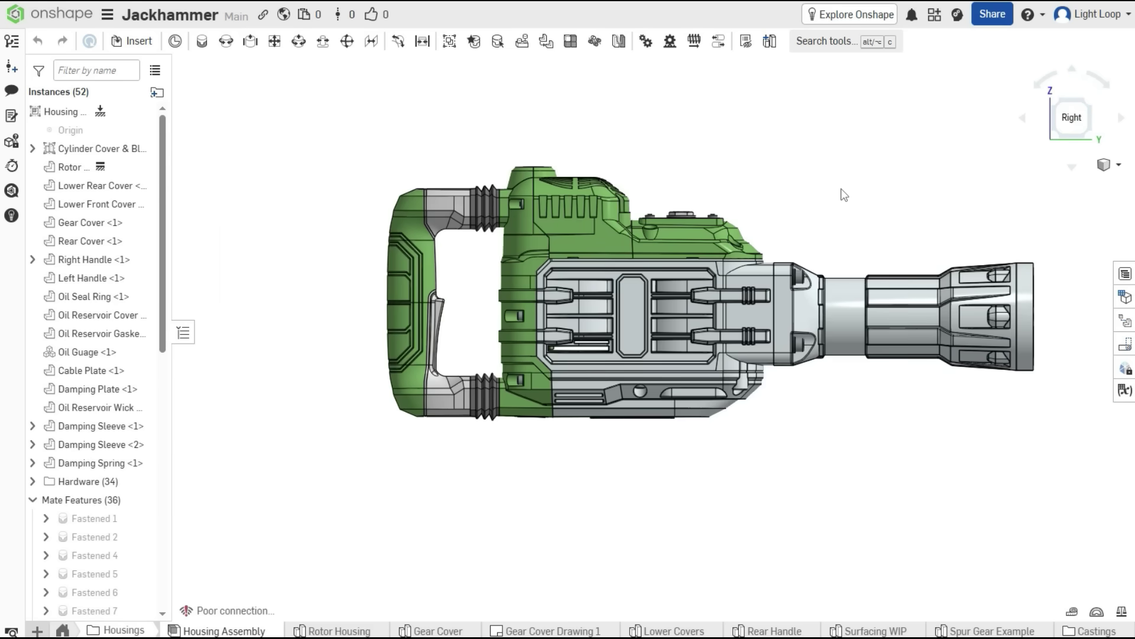
click(1047, 83)
click(1100, 81)
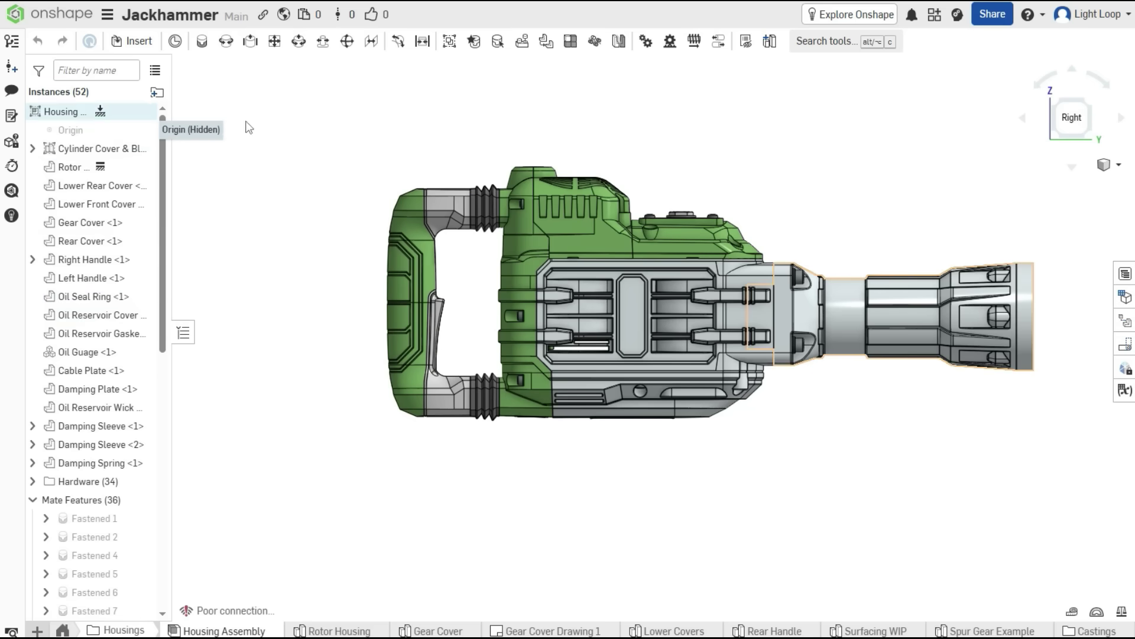
middle_drag(319, 223, 290, 230)
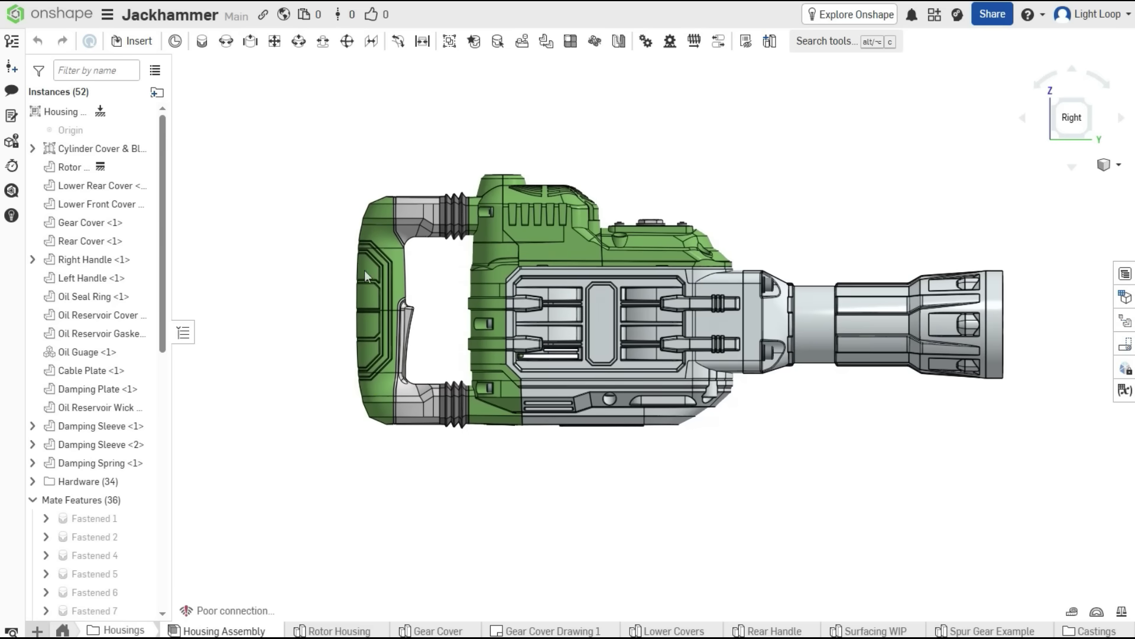
right_drag(365, 271, 428, 303)
click(1066, 123)
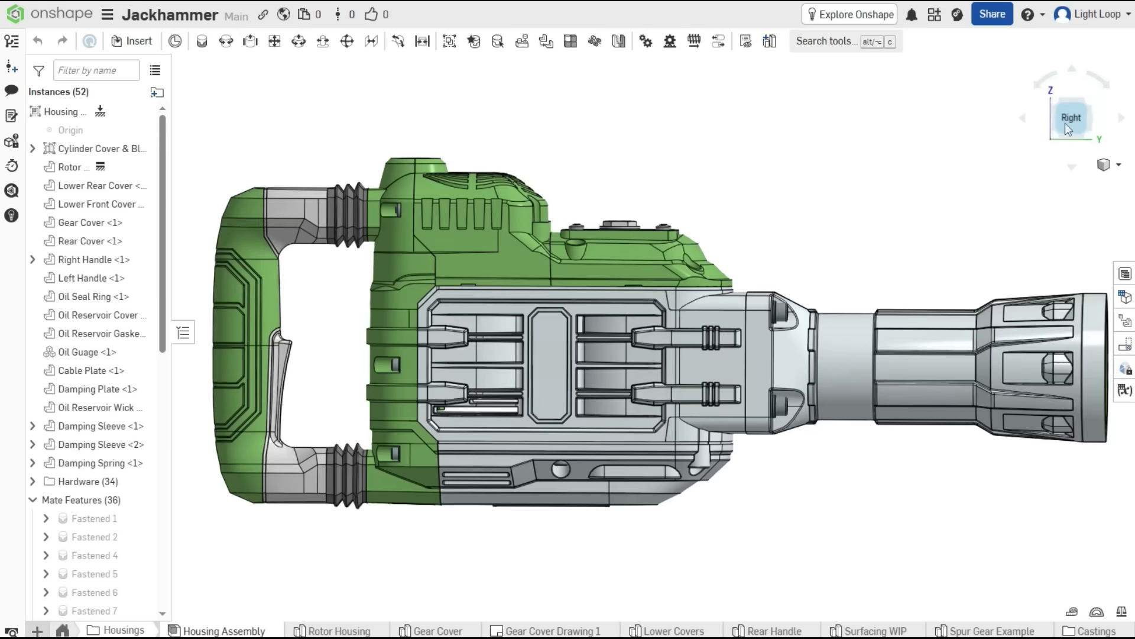
scroll(744, 126, up, 3)
scroll(744, 126, down, 3)
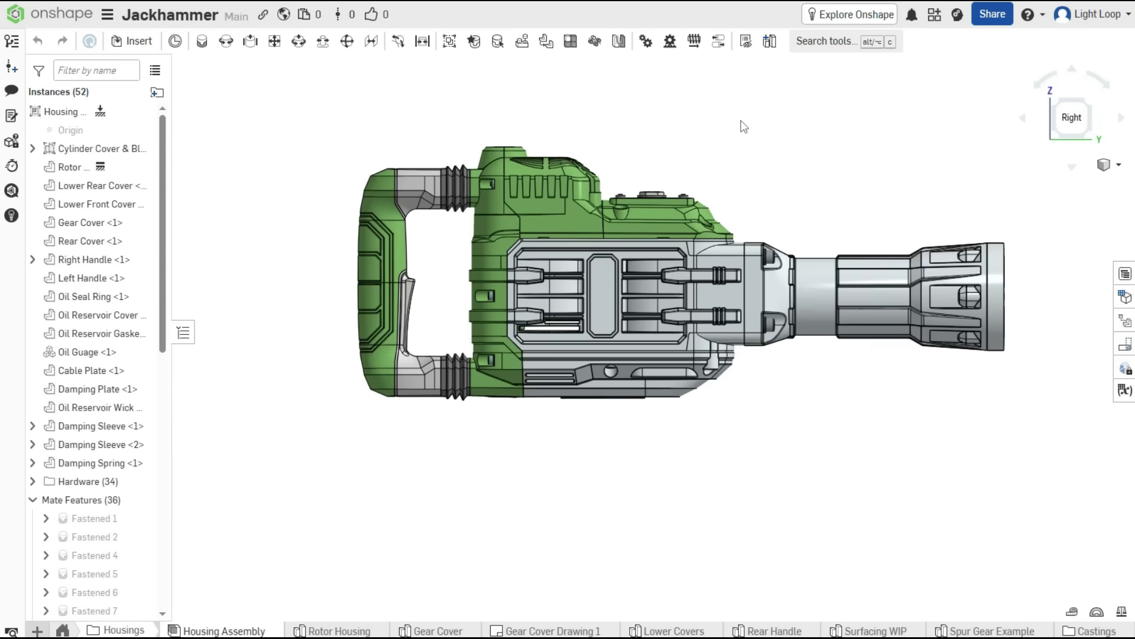
middle_drag(764, 143, 771, 221)
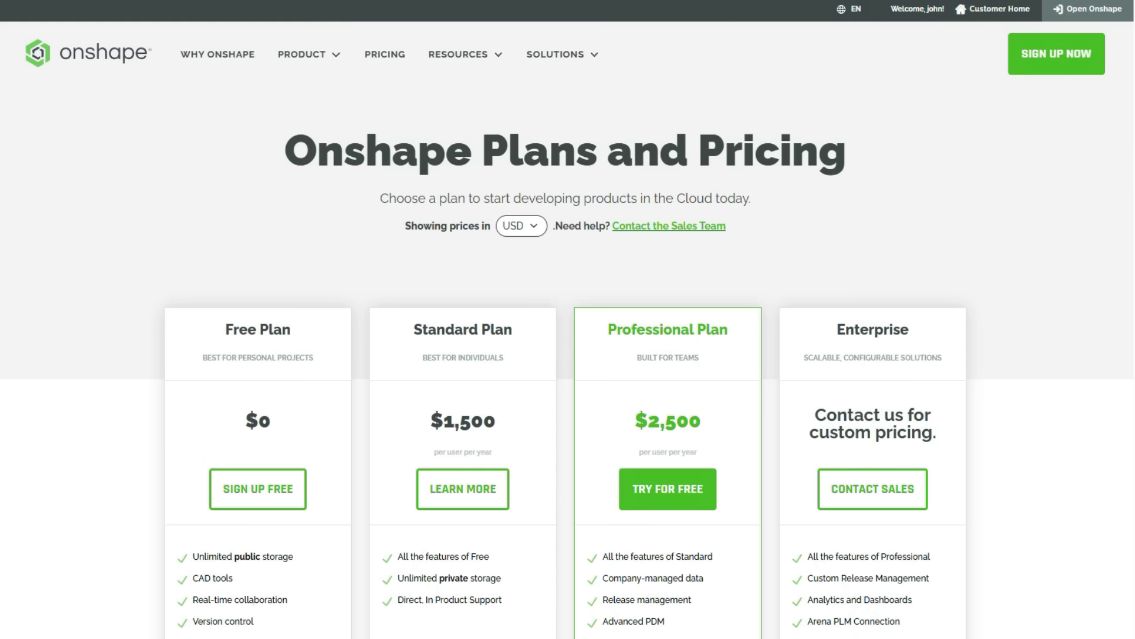
- Scroll down to the Free, Standard, Professional and Enterprise plan cards and feature lists
scroll(568, 355, down, 3)
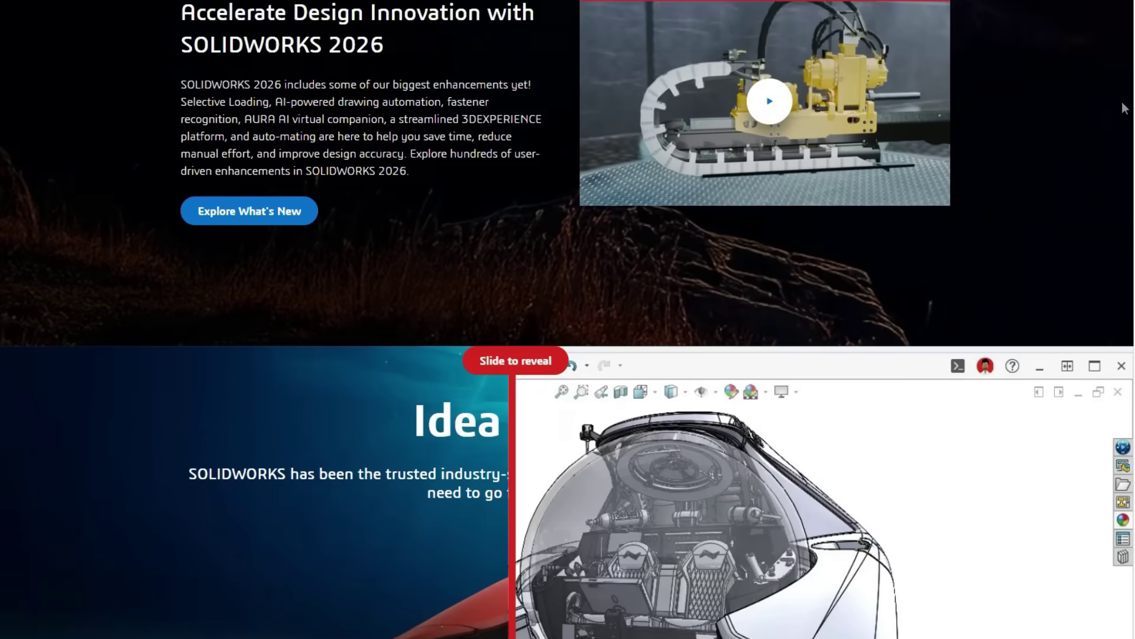
scroll(1117, 130, down, 3)
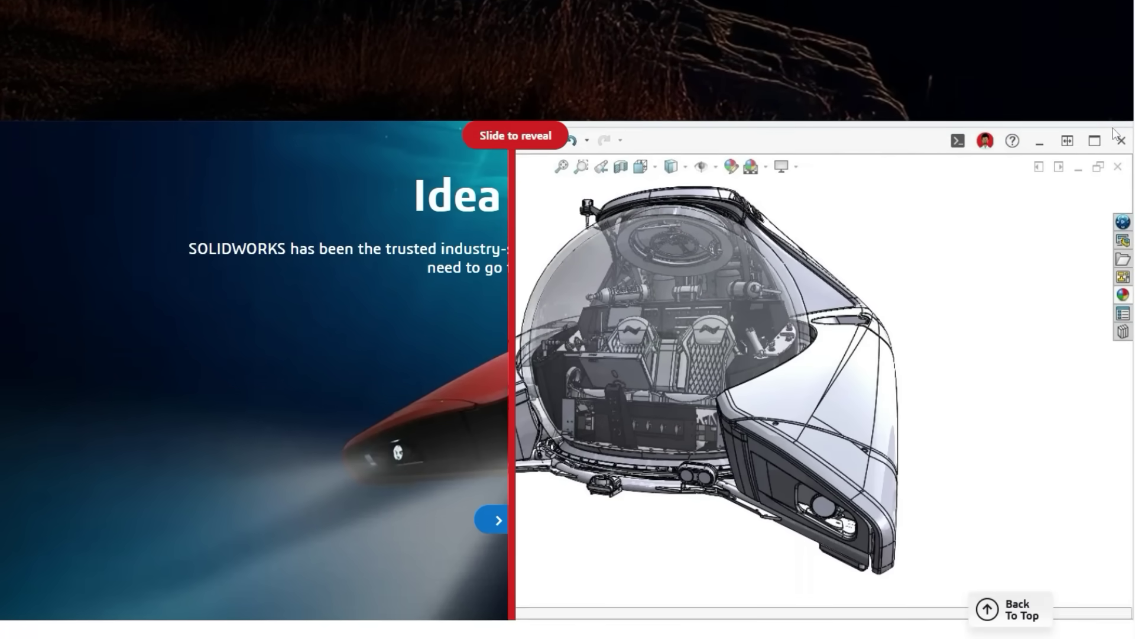
scroll(1108, 151, down, 8)
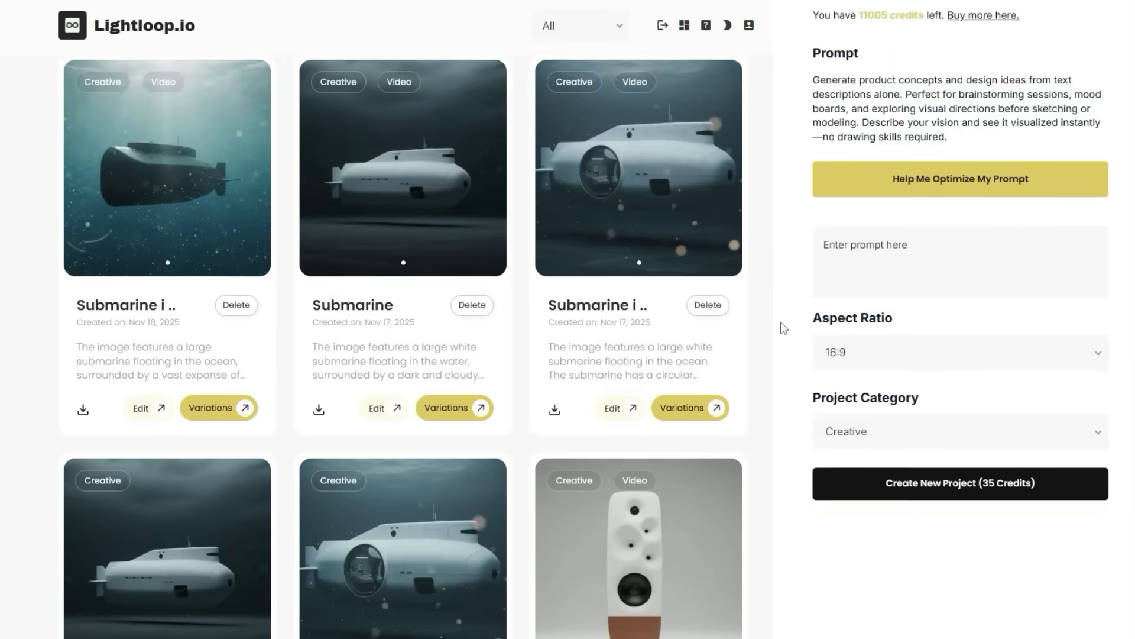
- Scroll through the Lightloop project gallery of submarine and speaker concepts
scroll(784, 329, down, 5)
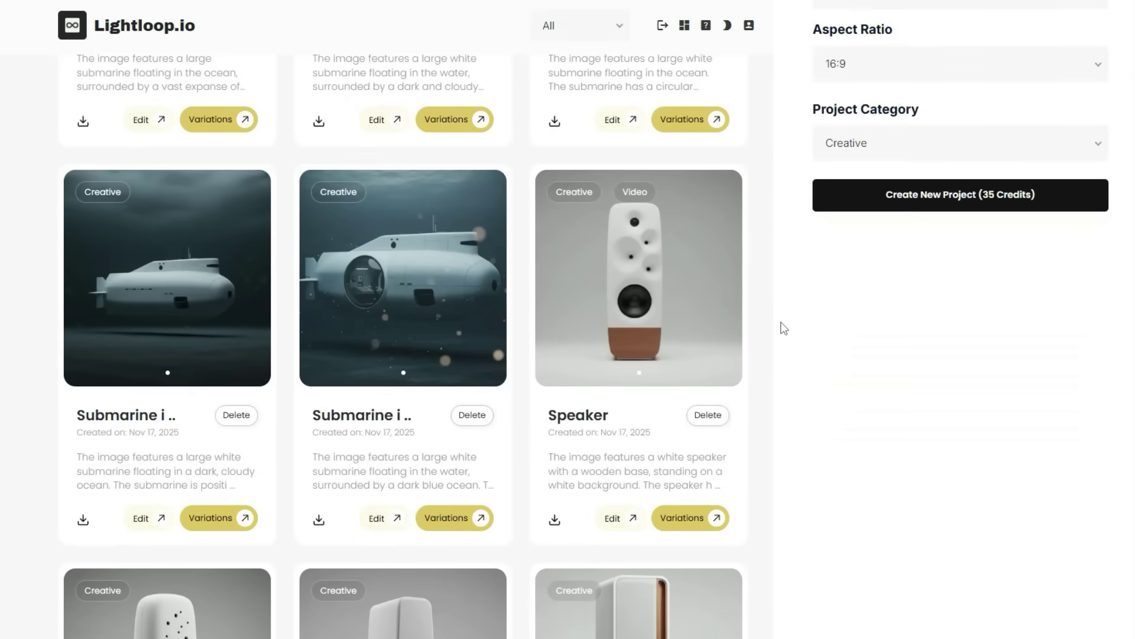
scroll(784, 328, down, 1)
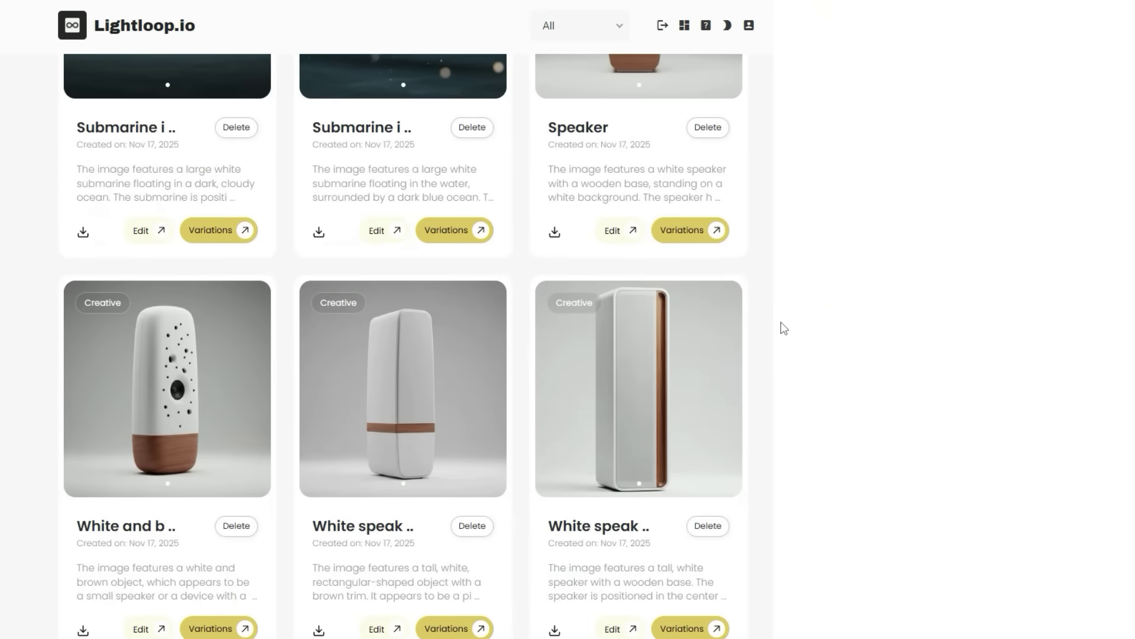
scroll(784, 328, down, 6)
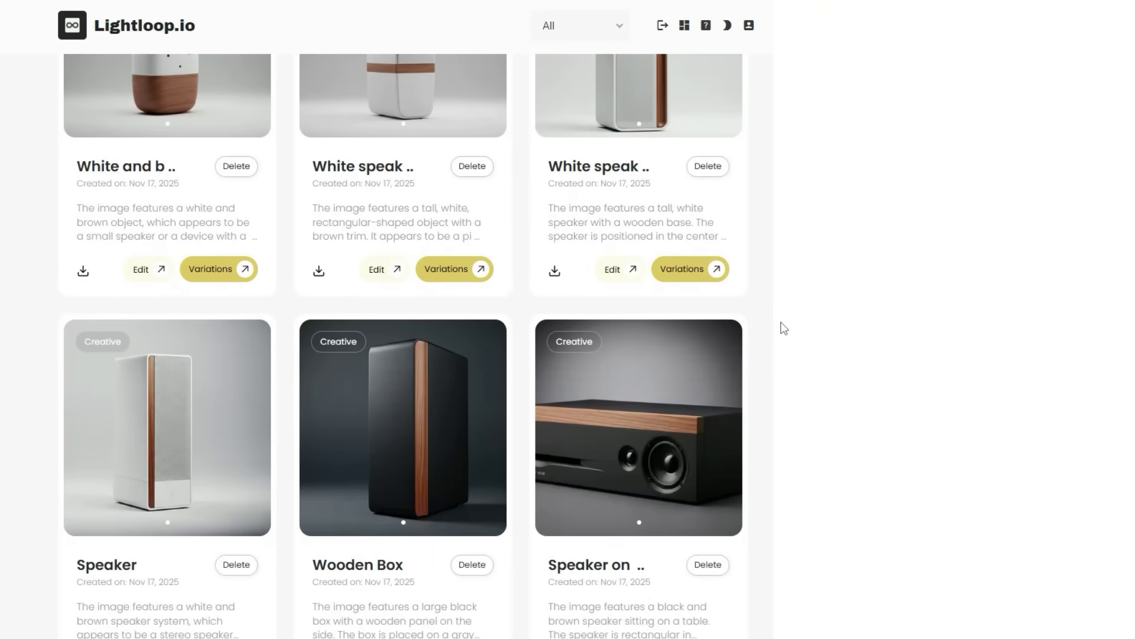
scroll(783, 328, down, 6)
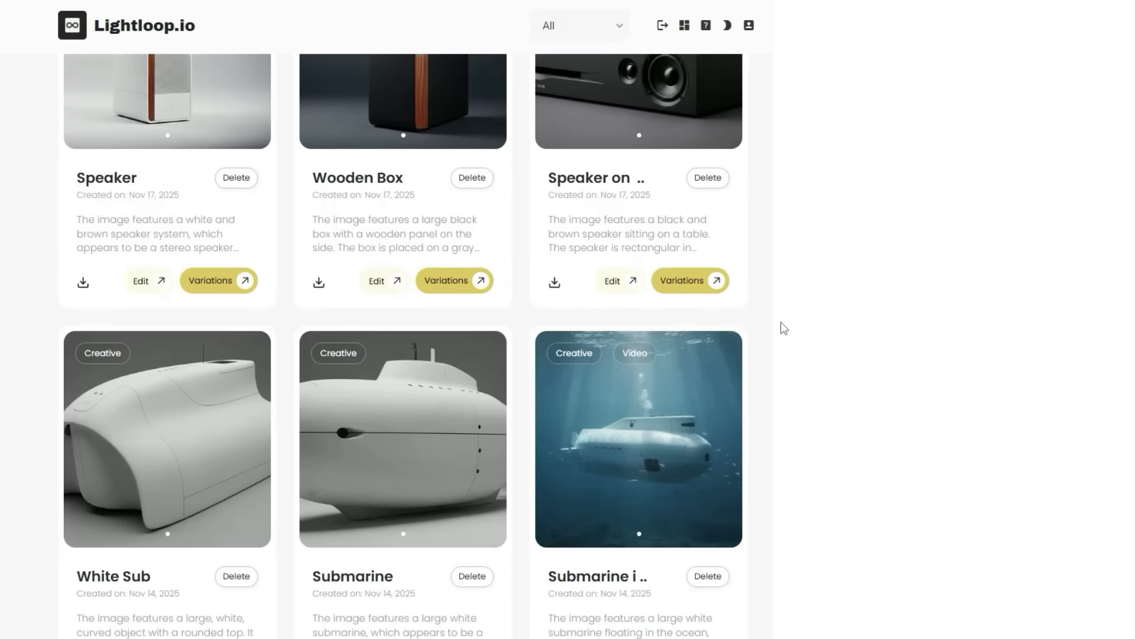
scroll(784, 329, down, 1)
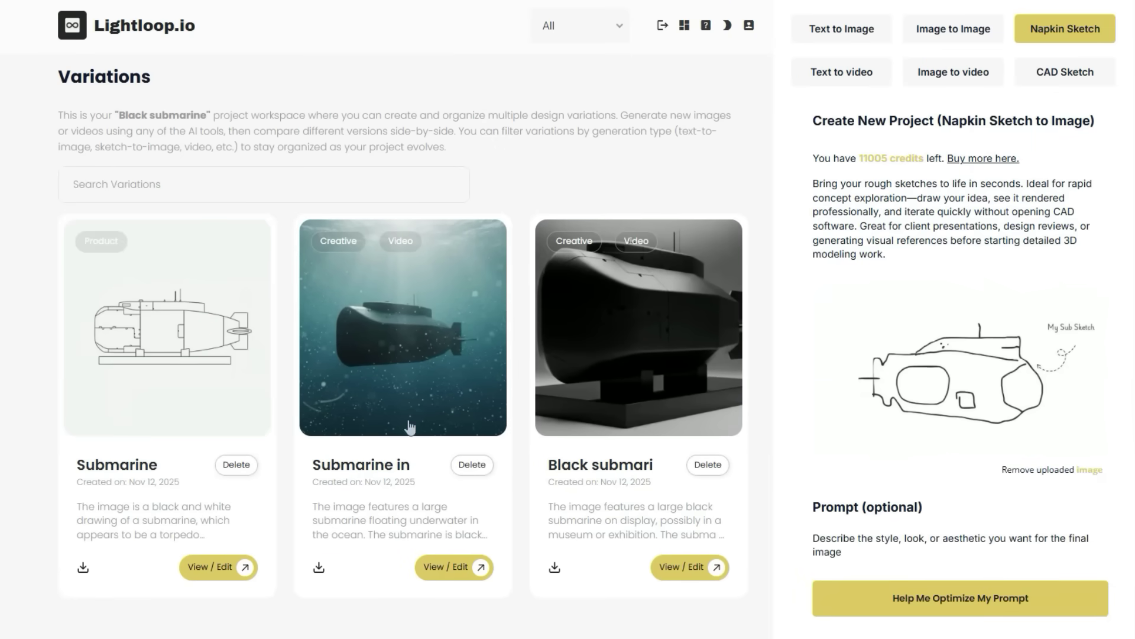
- Watch the black Submarine in water variation's video, then close its details
click(441, 567)
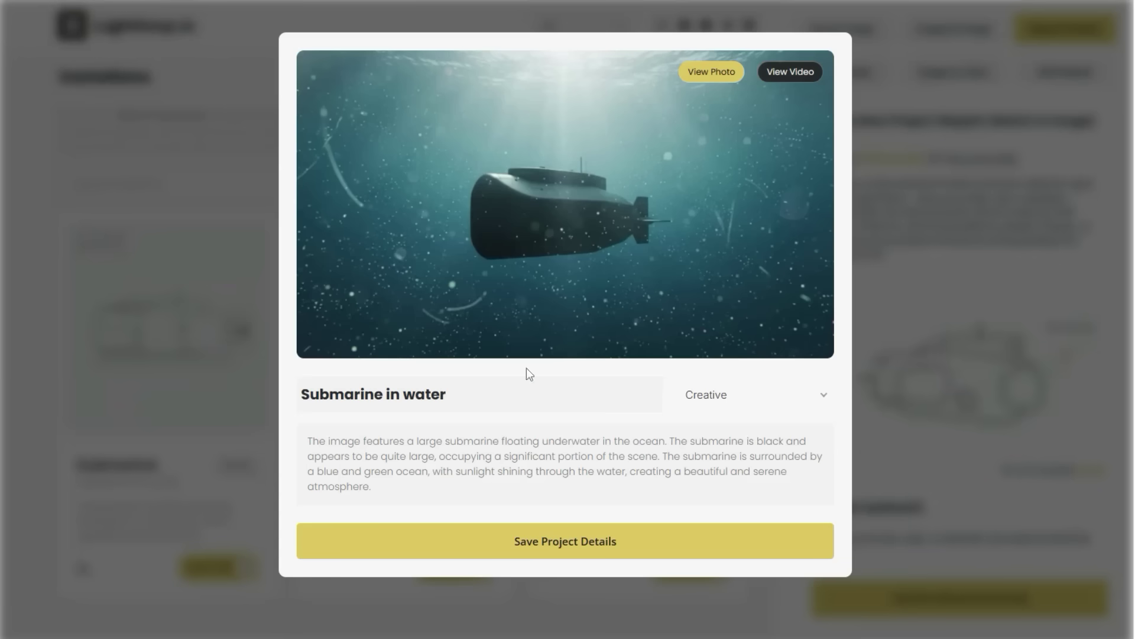
click(789, 74)
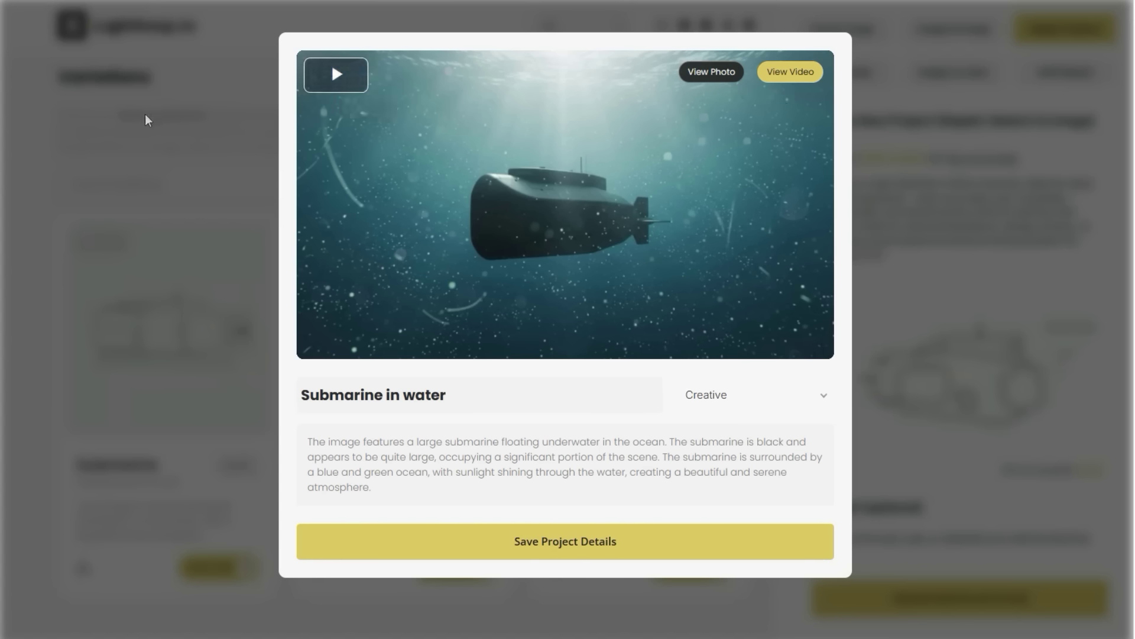
click(676, 22)
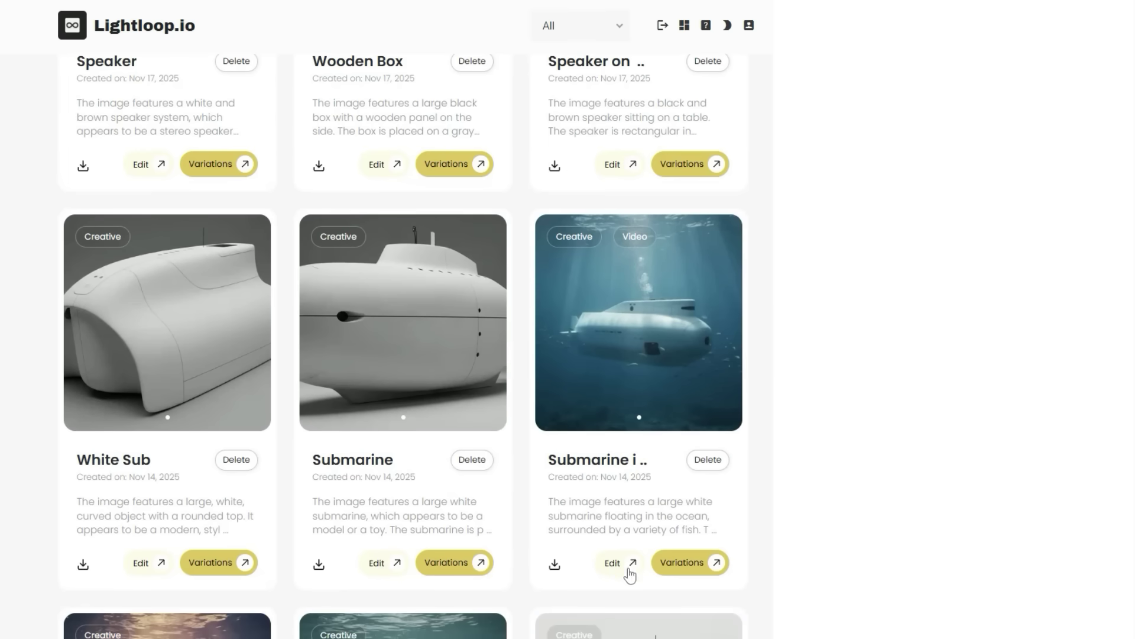
- Open the white Submarine in water project and play its video
click(617, 567)
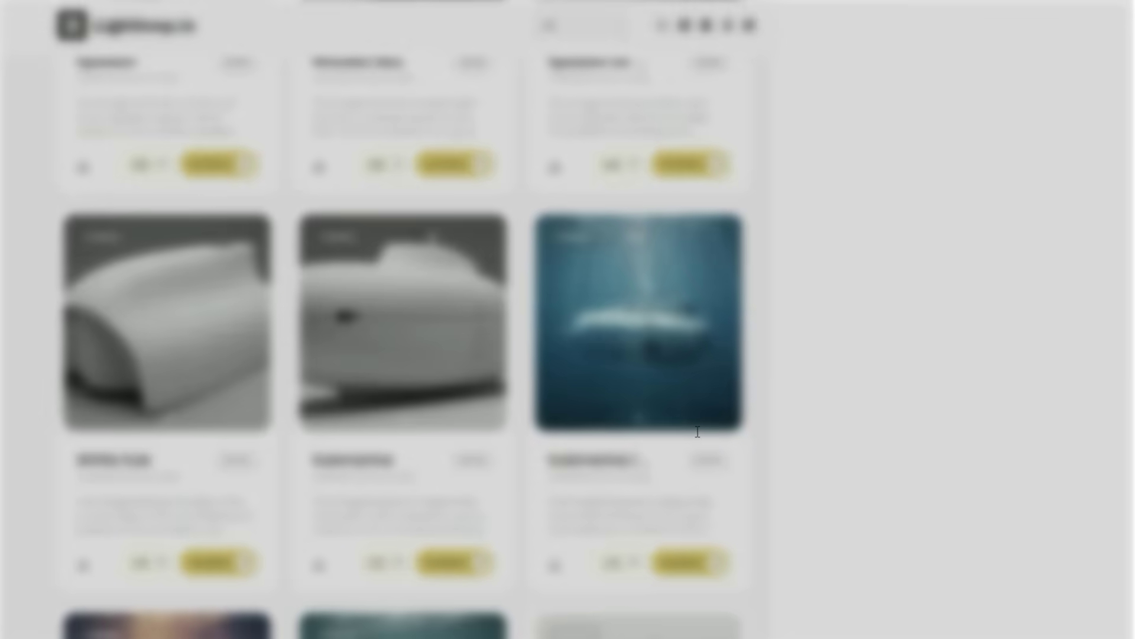
click(785, 75)
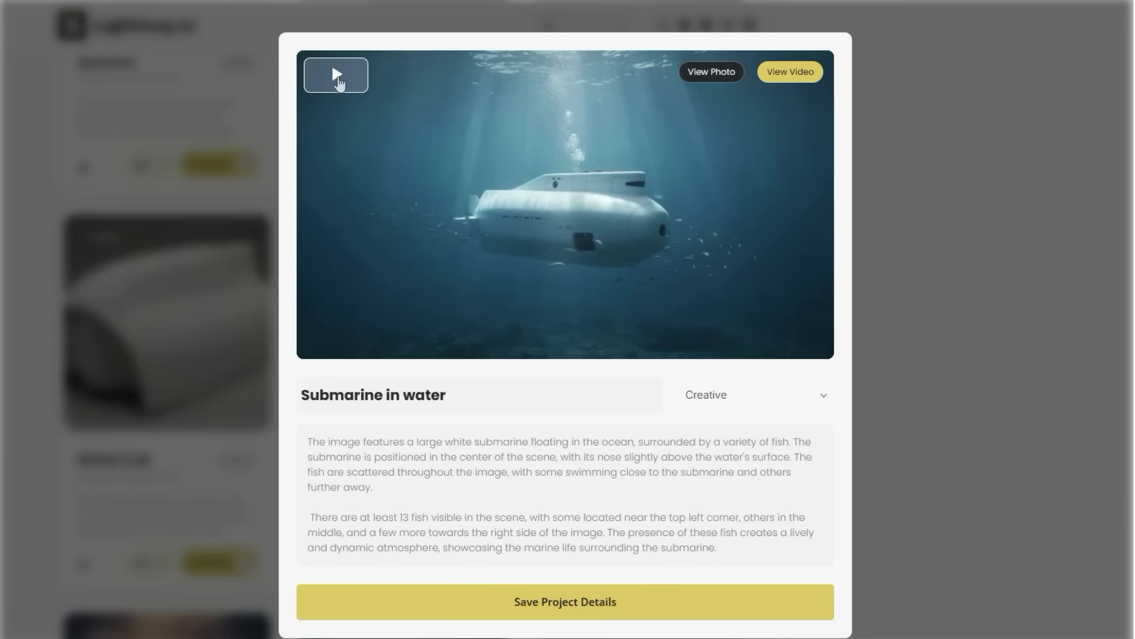
click(337, 75)
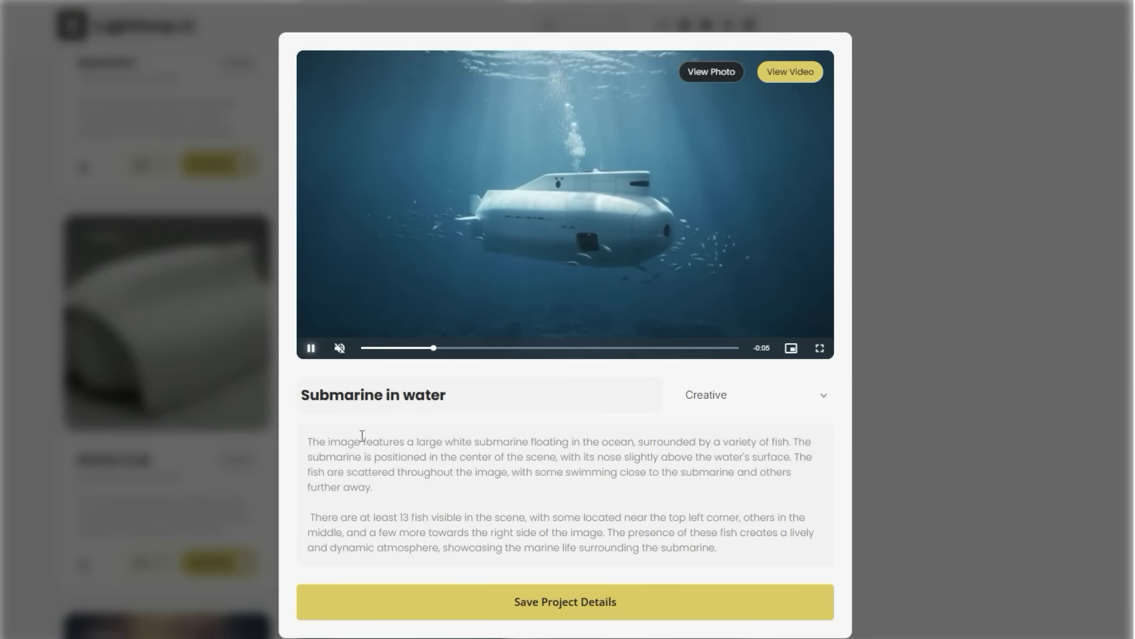